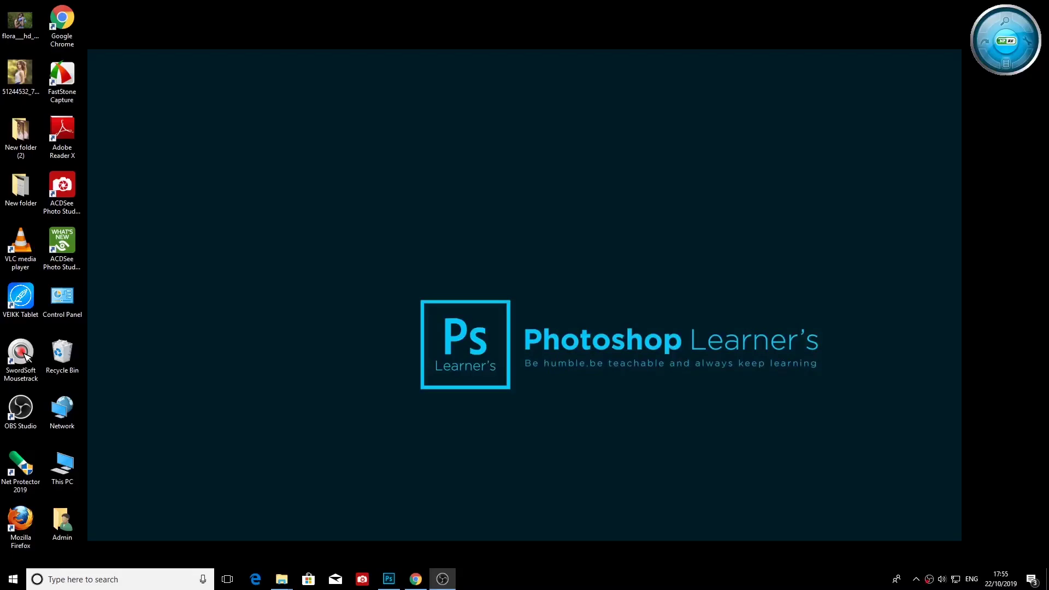
Apply Shadows/Highlights with a higher Shadows Amount to brighten the photo's shadows
left_click(389, 579)
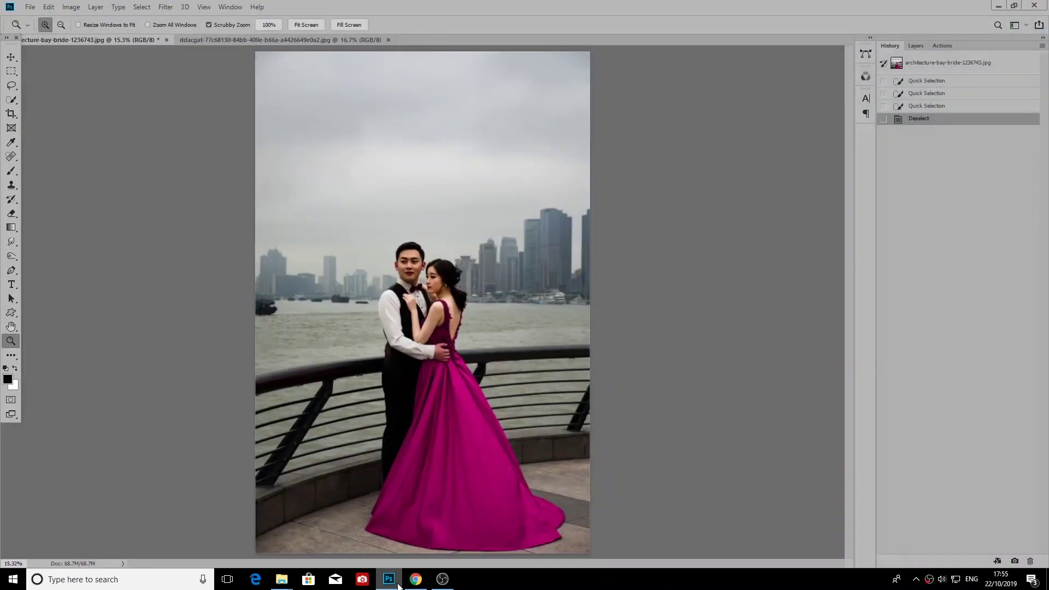
left_click(168, 8)
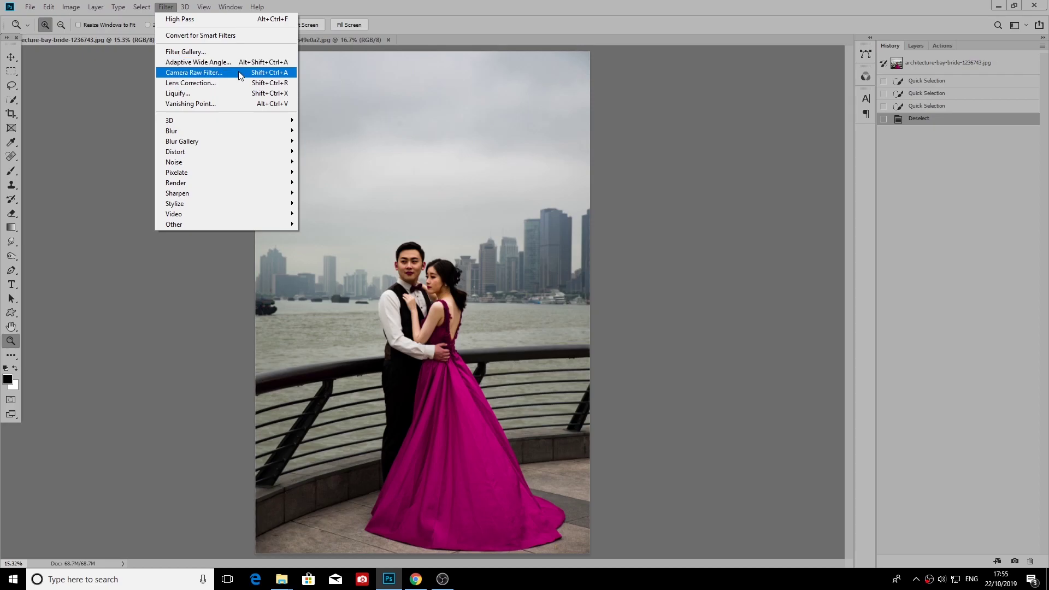
key("Escape")
key("i")
key("alt+i")
key("a")
key("w")
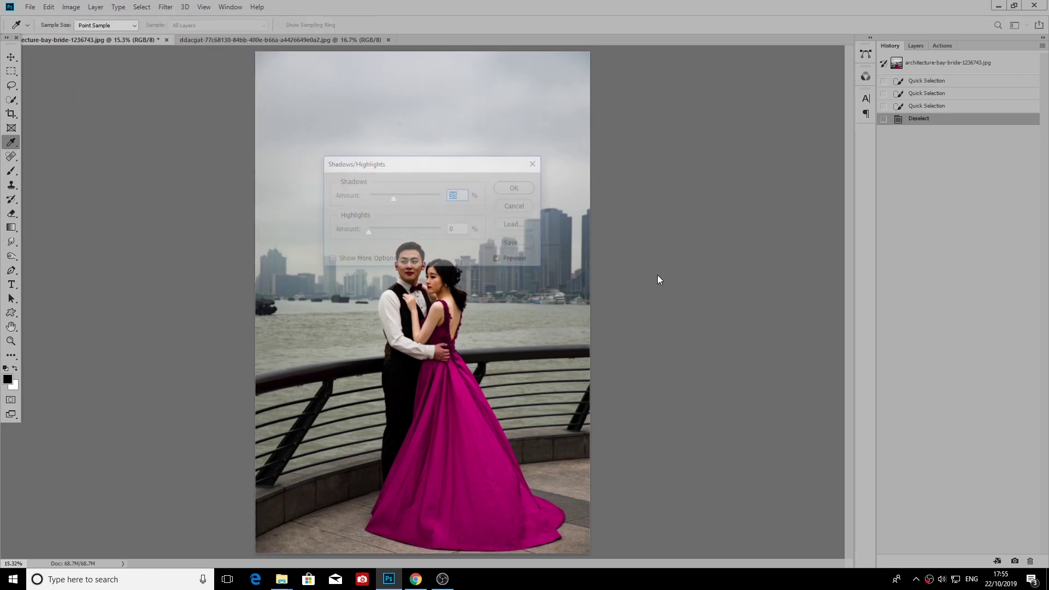
left_click_drag(468, 164, 785, 117)
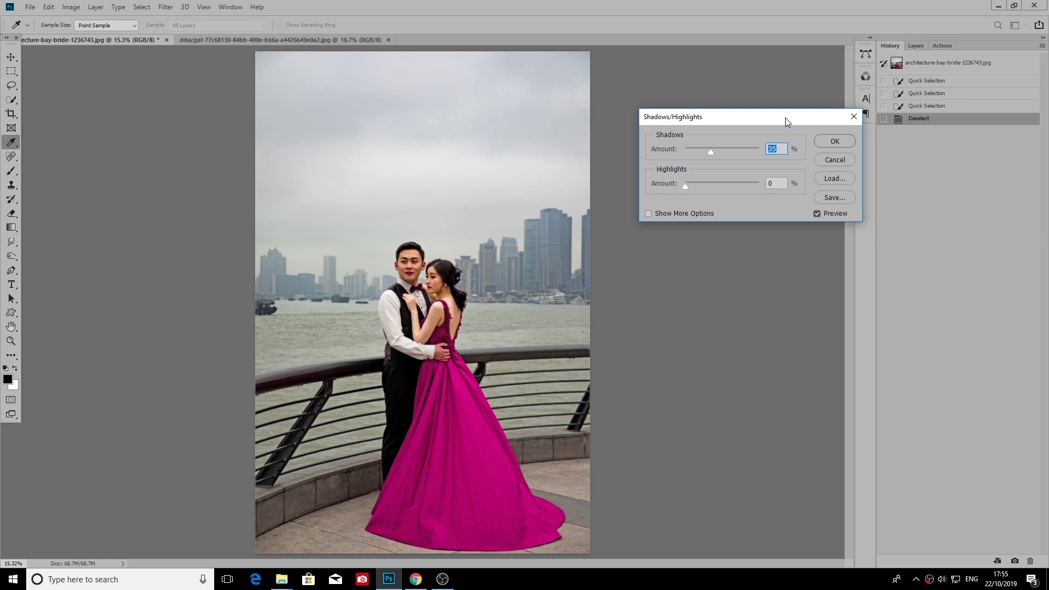
left_click_drag(717, 152, 740, 149)
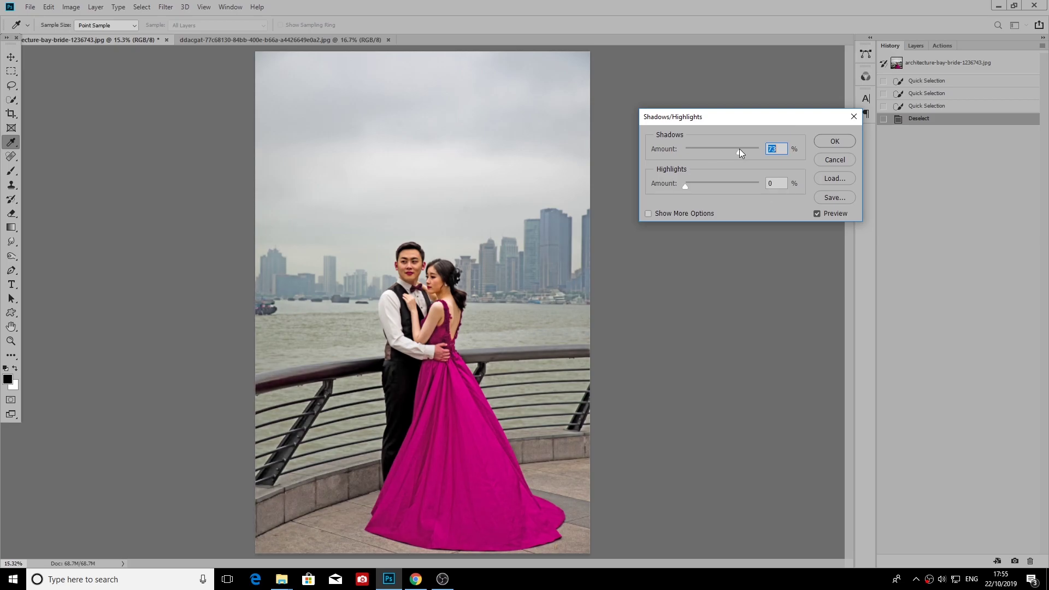
left_click(850, 141)
Zoom in on the couple and back out to check the result
key("z")
left_click(426, 366)
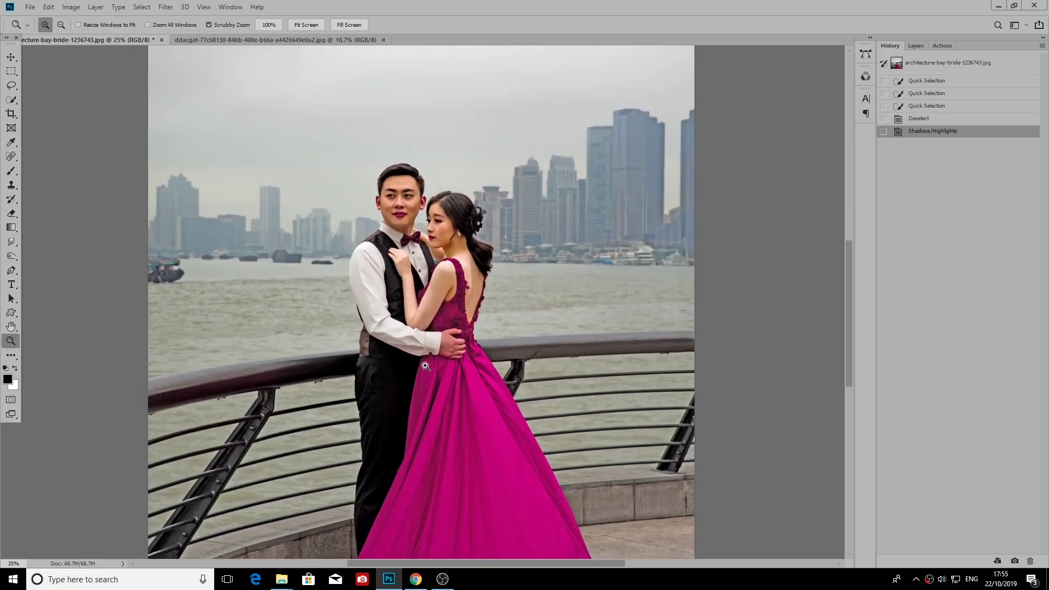
key("ctrl+minus")
key("ctrl+minus")
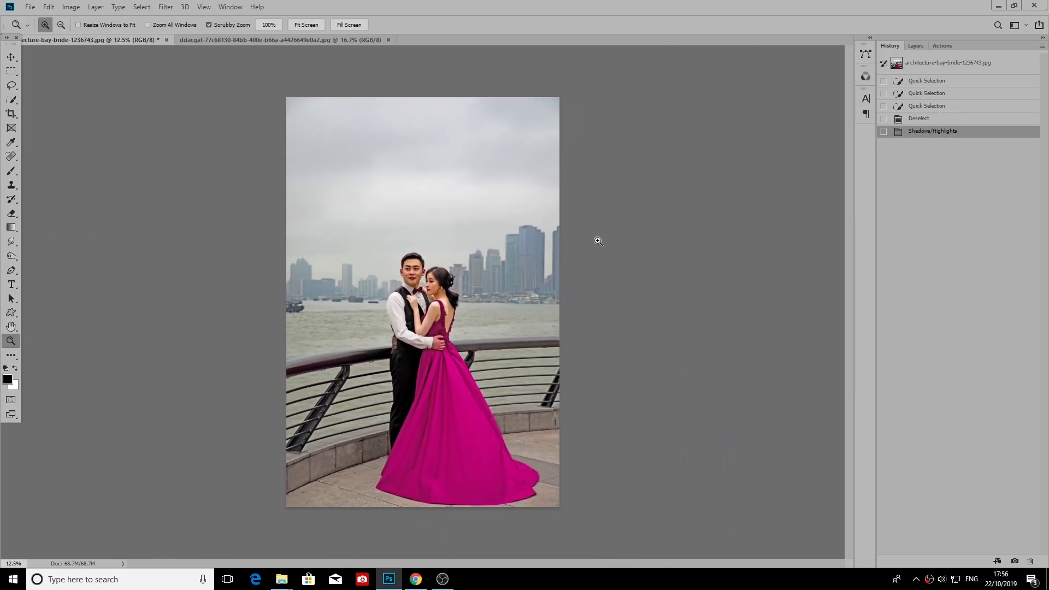
In Camera Raw set Temperature -11, Tint -12, Exposure +0.30, Contrast +21, Whites +29, Vibrance +14
left_click(172, 7)
left_click(221, 70)
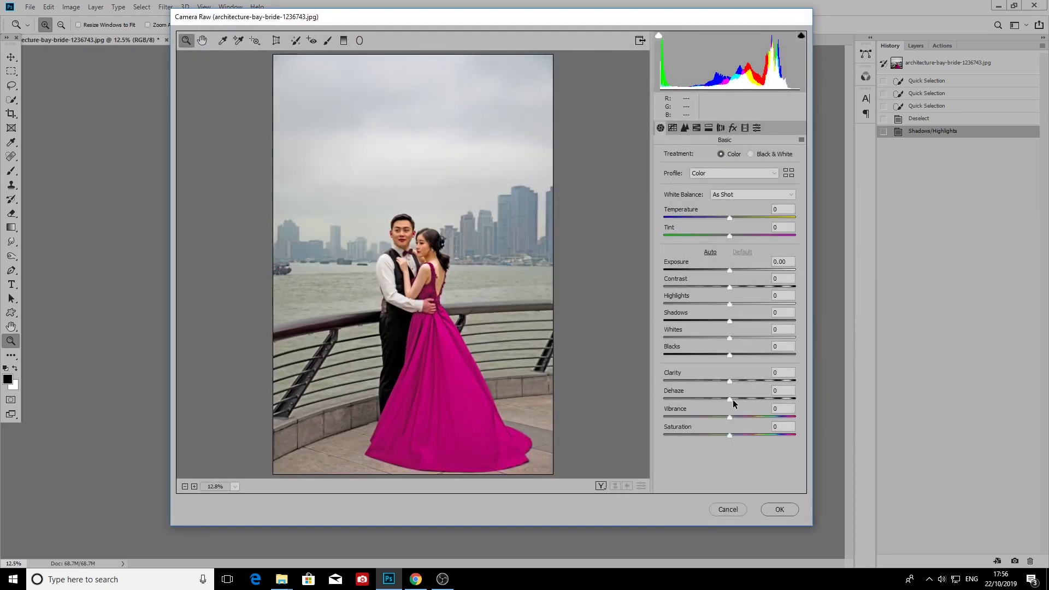
left_click_drag(732, 414, 740, 413)
mouse_move(730, 218)
left_mouse_down()
mouse_move(719, 236)
mouse_move(722, 217)
left_mouse_up()
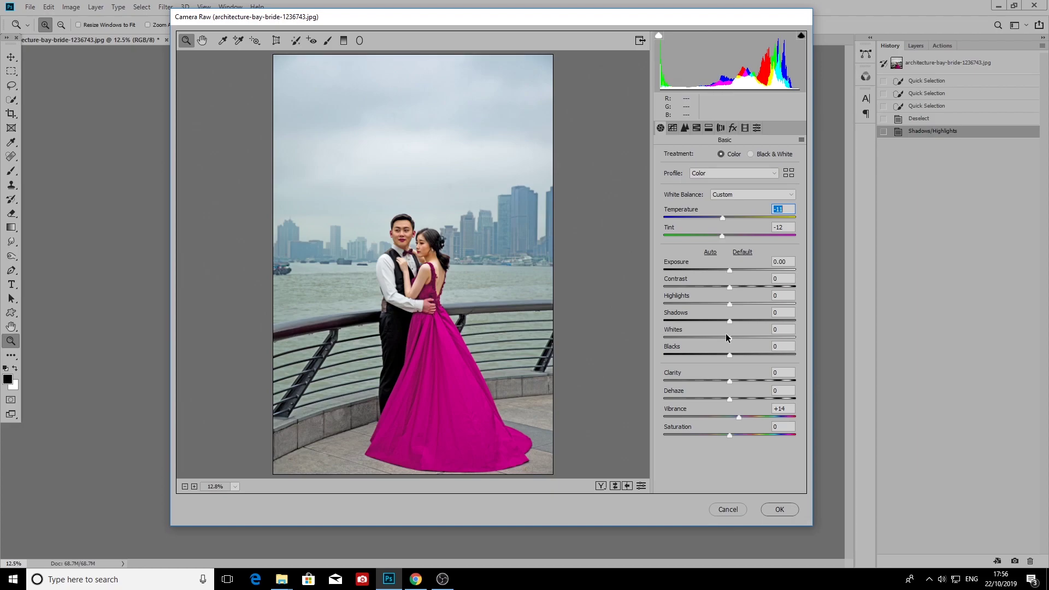
mouse_move(730, 321)
left_mouse_down()
mouse_move(706, 321)
mouse_move(761, 321)
mouse_move(736, 320)
mouse_move(724, 307)
mouse_move(736, 287)
mouse_move(749, 286)
mouse_move(733, 270)
left_mouse_up()
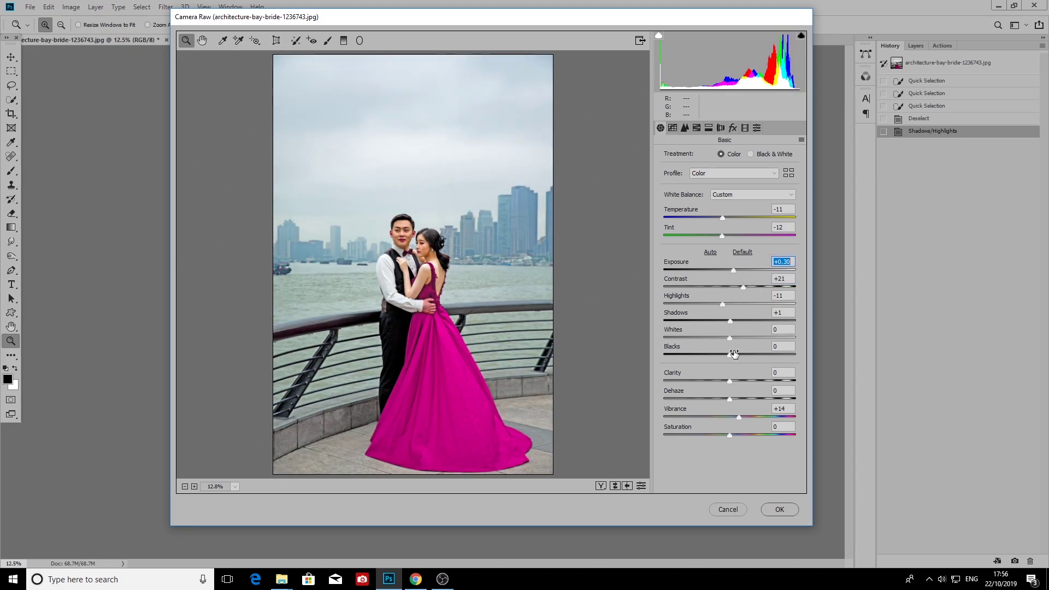
left_click_drag(727, 379, 729, 380)
mouse_move(731, 337)
left_mouse_down()
mouse_move(742, 337)
mouse_move(719, 338)
mouse_move(749, 338)
mouse_move(726, 321)
left_mouse_up()
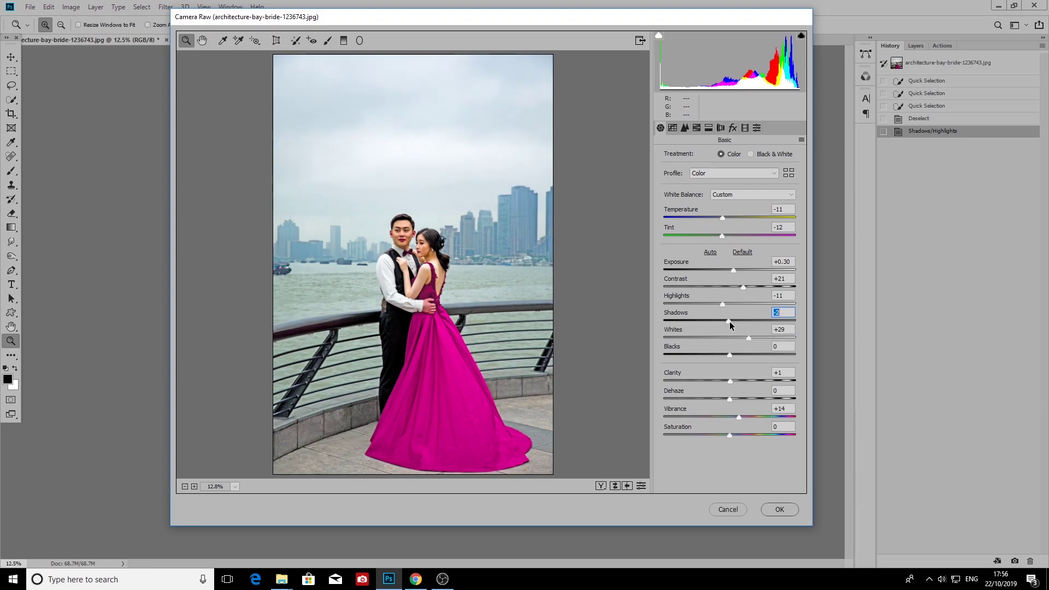
left_click(685, 128)
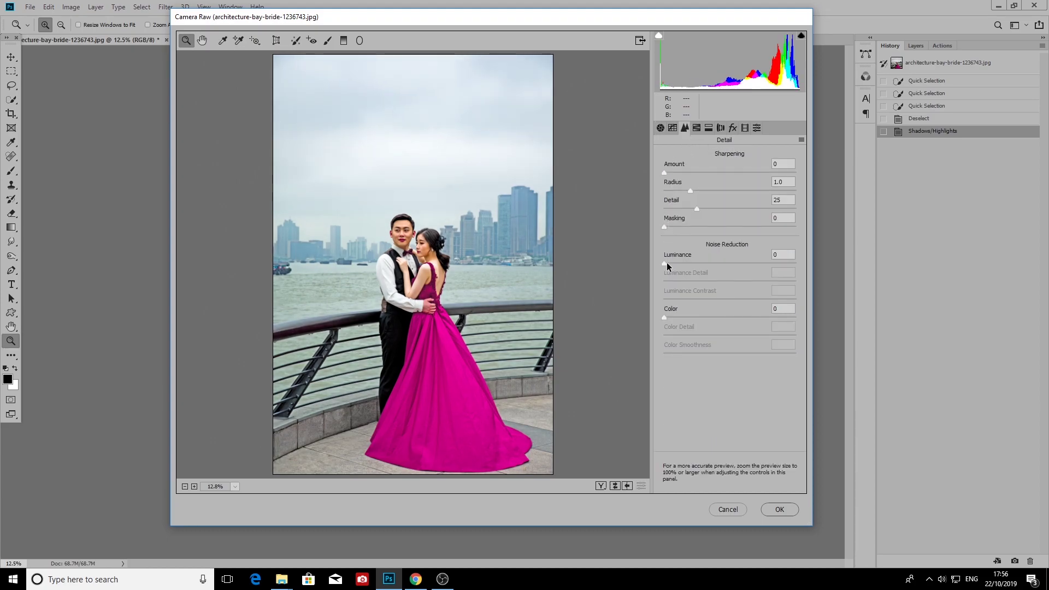
Set Luminance noise reduction to 40 and Sharpening Amount to 44, checking the faces up close
left_click_drag(665, 263, 685, 264)
left_click(407, 254)
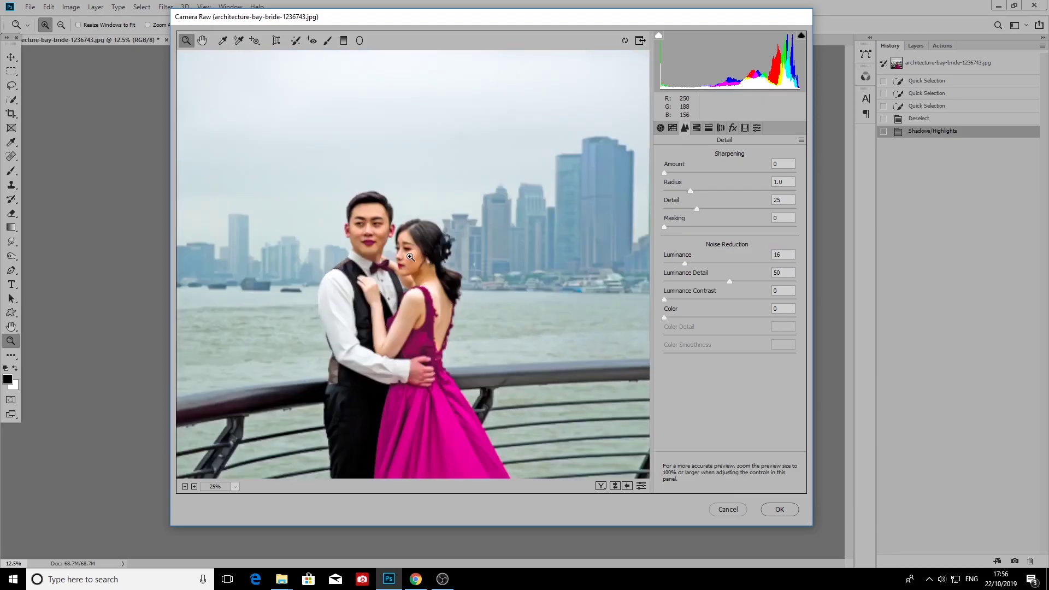
left_click(546, 267)
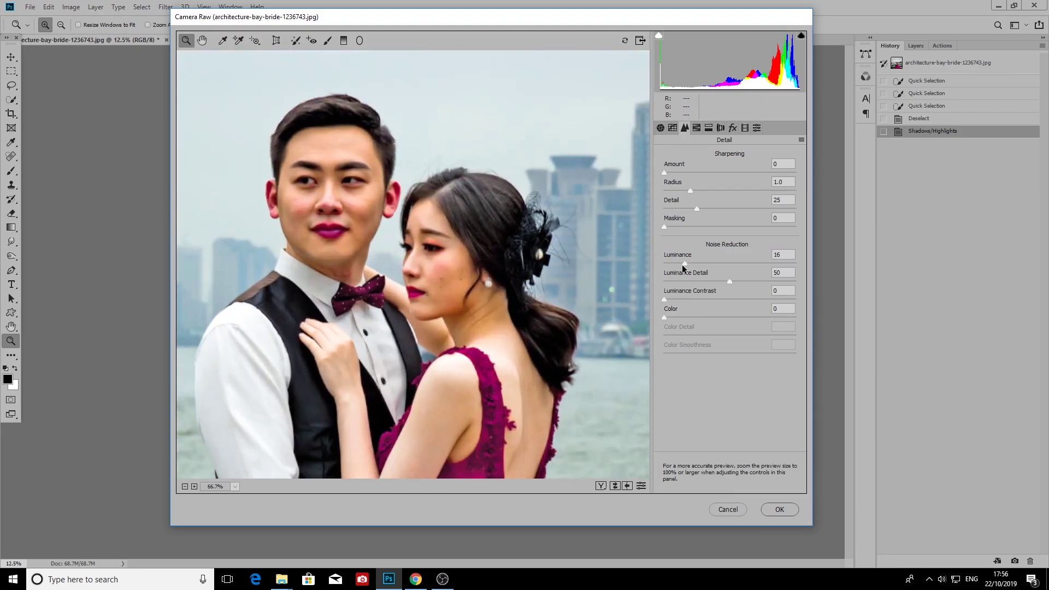
left_click_drag(684, 264, 709, 264)
left_click_drag(666, 172, 703, 172)
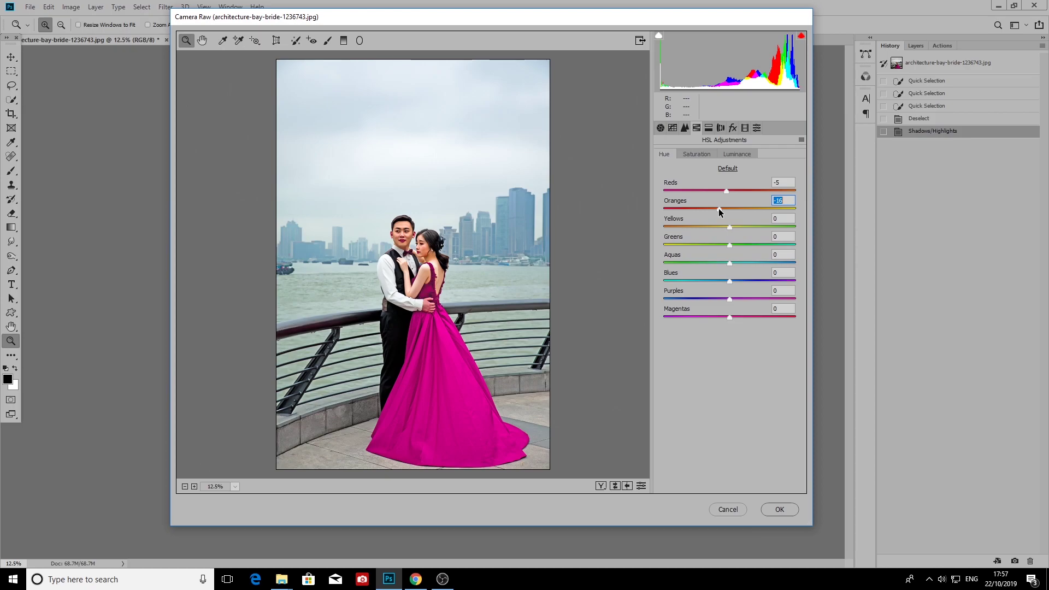
Set HSL hues to Yellows -1, Purples -100 and Magentas +67 to redden the dress
left_click_drag(730, 226, 759, 226)
left_click_drag(730, 228, 732, 297)
left_click_drag(733, 299, 658, 301)
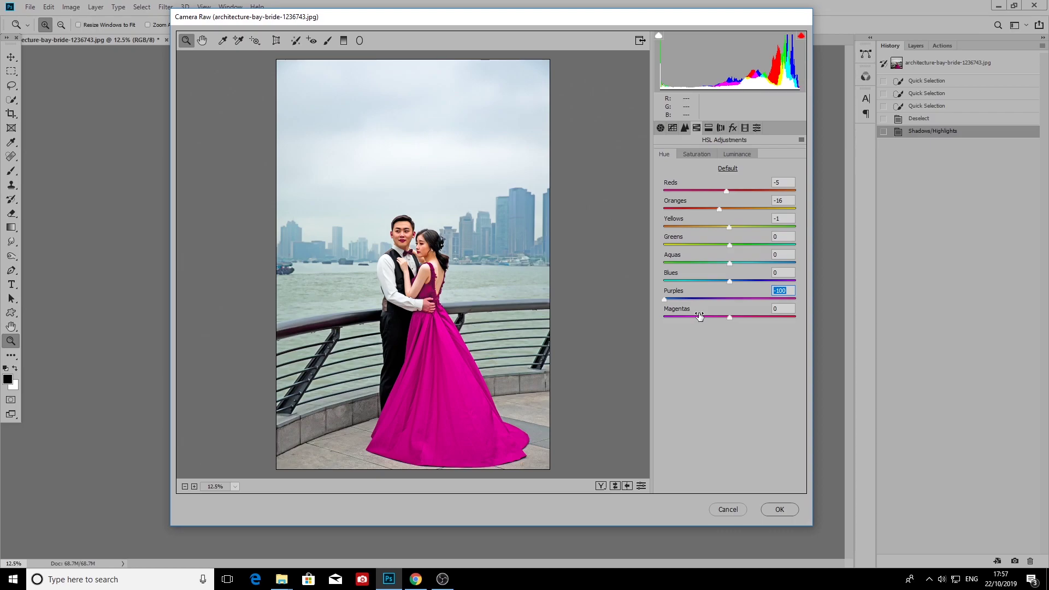
left_click_drag(699, 316, 774, 318)
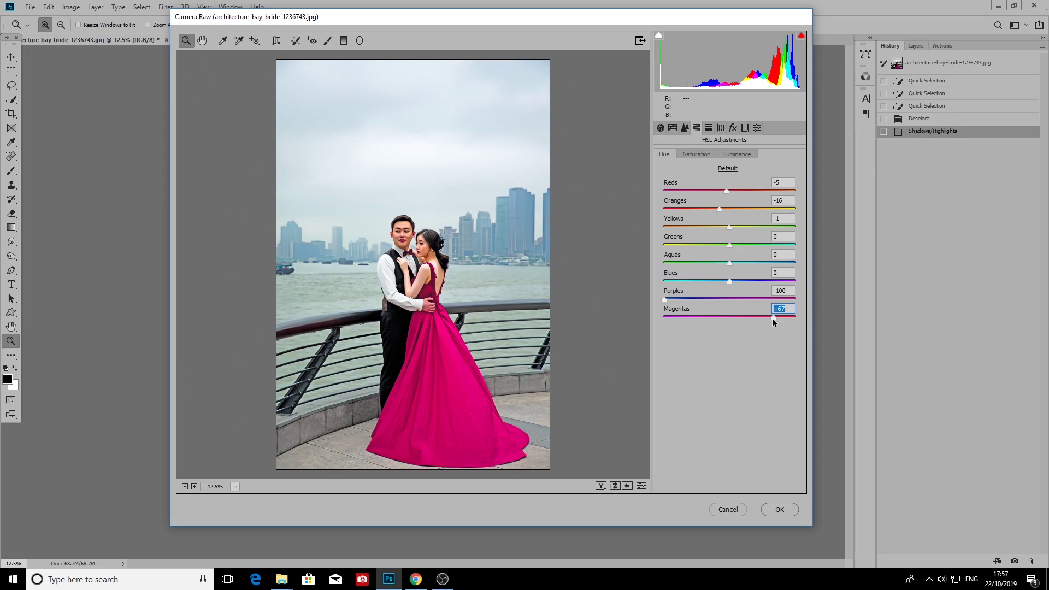
Split-tone with Highlights Hue 179, Saturation 10 and Shadows Hue 198, Saturation 11
left_click(709, 128)
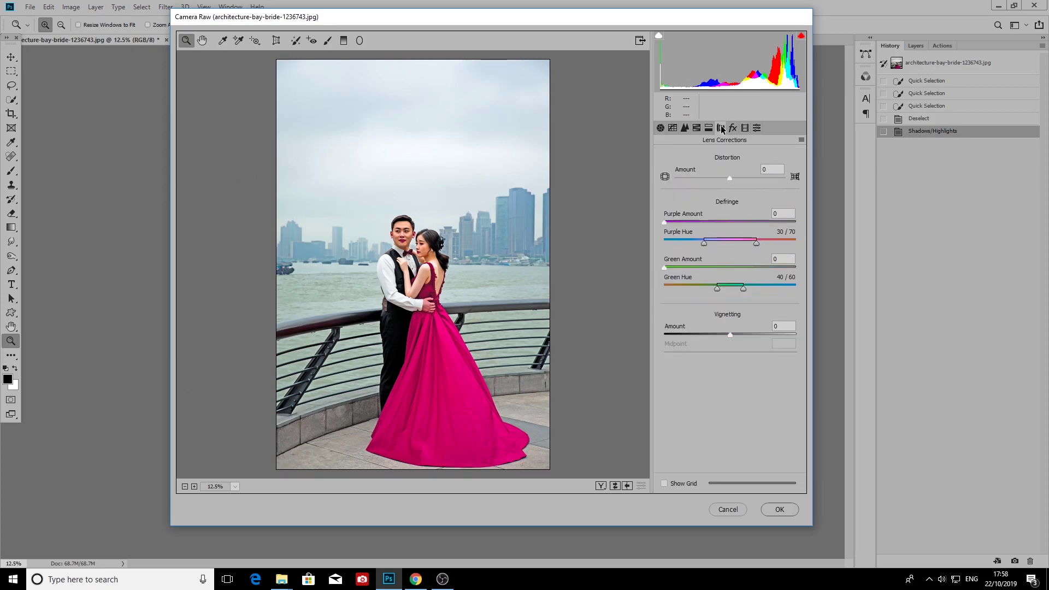
left_click(721, 128)
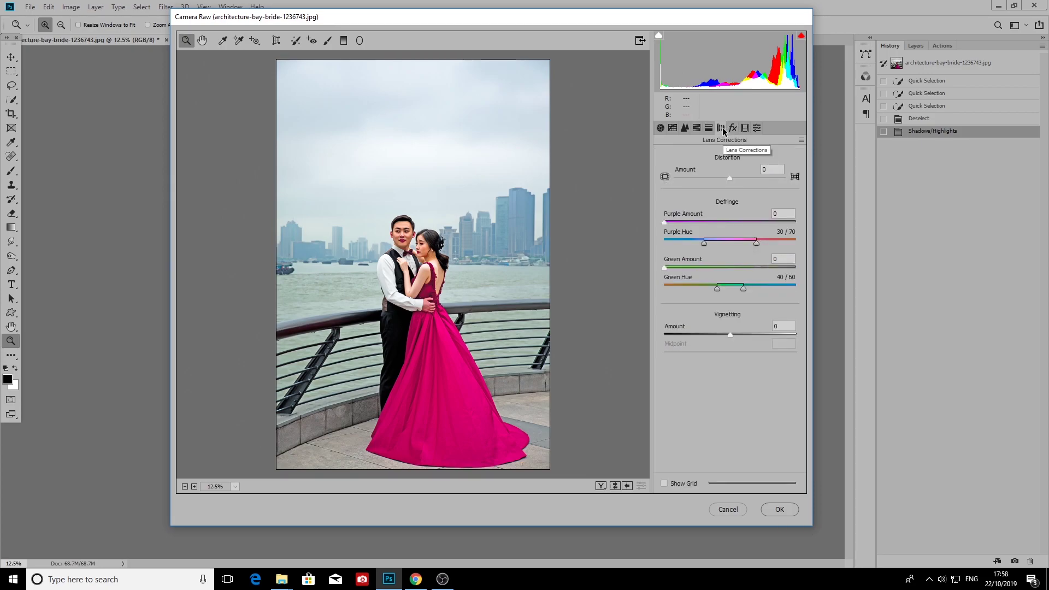
left_click(708, 128)
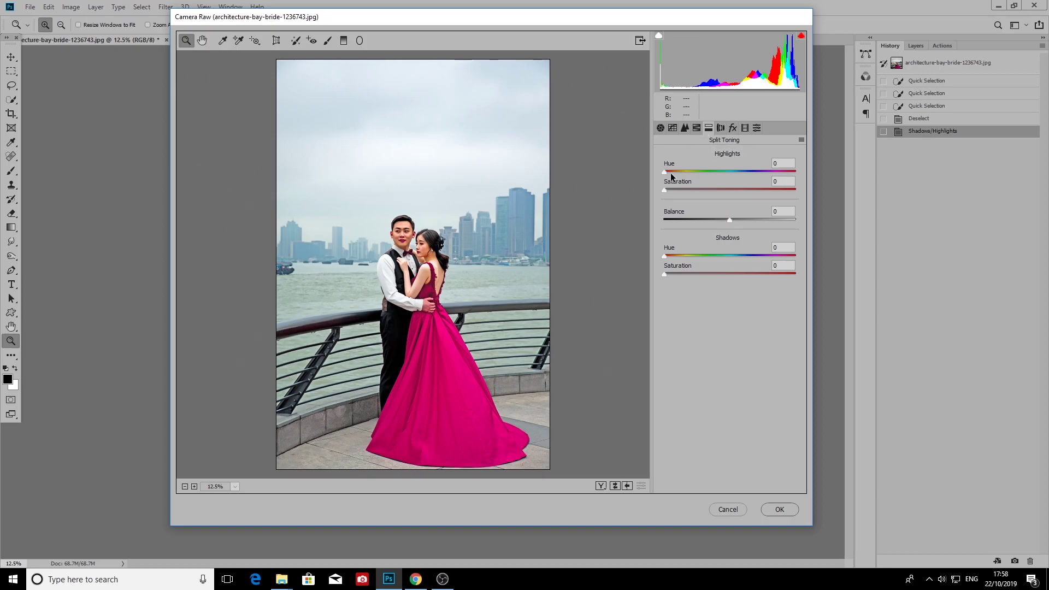
left_click_drag(664, 172, 729, 172)
left_click_drag(664, 190, 678, 190)
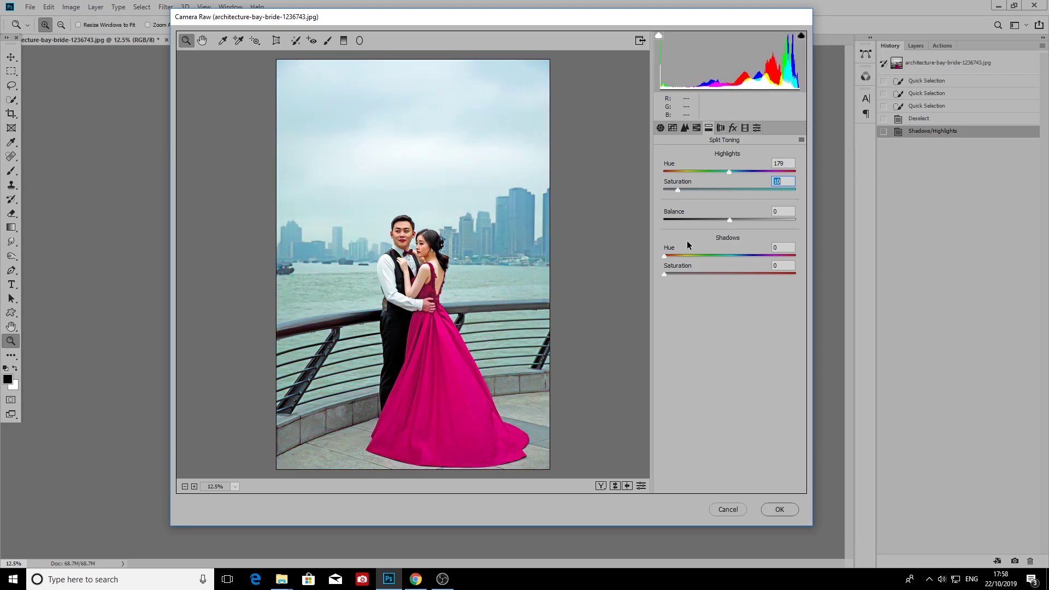
mouse_move(664, 256)
left_mouse_down()
mouse_move(690, 256)
mouse_move(686, 276)
mouse_move(735, 272)
mouse_move(662, 279)
mouse_move(734, 255)
left_mouse_up()
mouse_move(666, 275)
left_mouse_down()
mouse_move(700, 271)
mouse_move(659, 275)
left_mouse_up()
Apply the Camera Raw grade, quick-select the sky, and switch to the sunset image
left_click(782, 509)
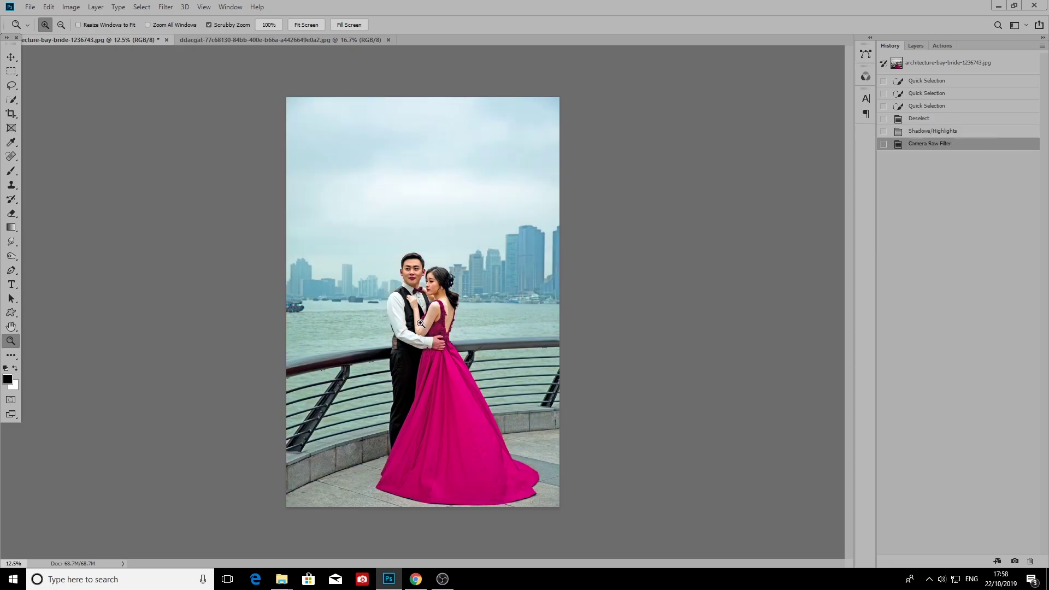
key("ctrl+plus")
key("ctrl+plus")
key("ctrl+minus")
key("ctrl+minus")
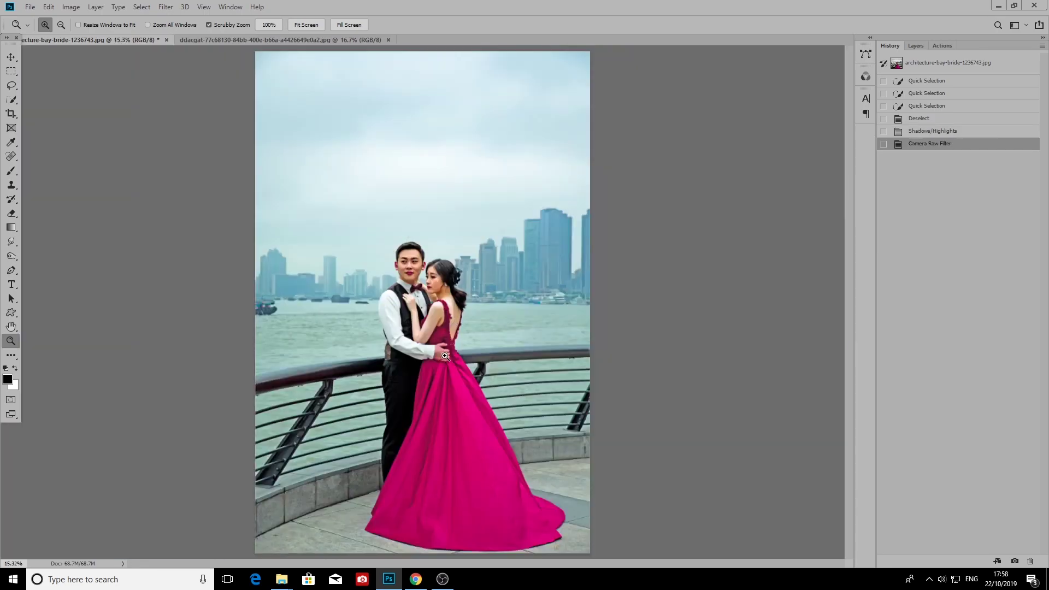
left_click(11, 99)
left_click_drag(339, 177, 366, 204)
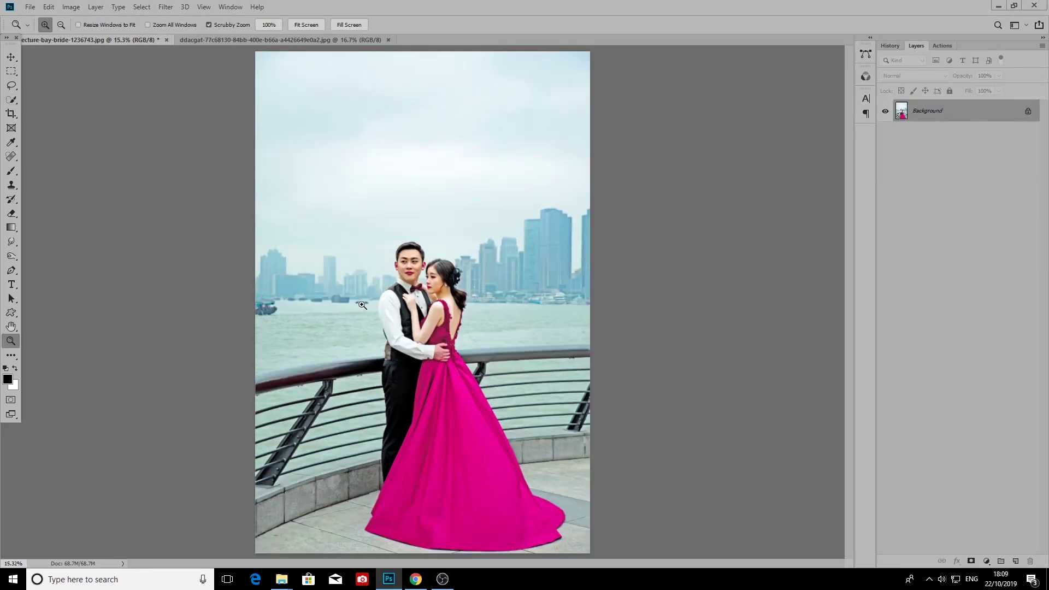
left_click(277, 36)
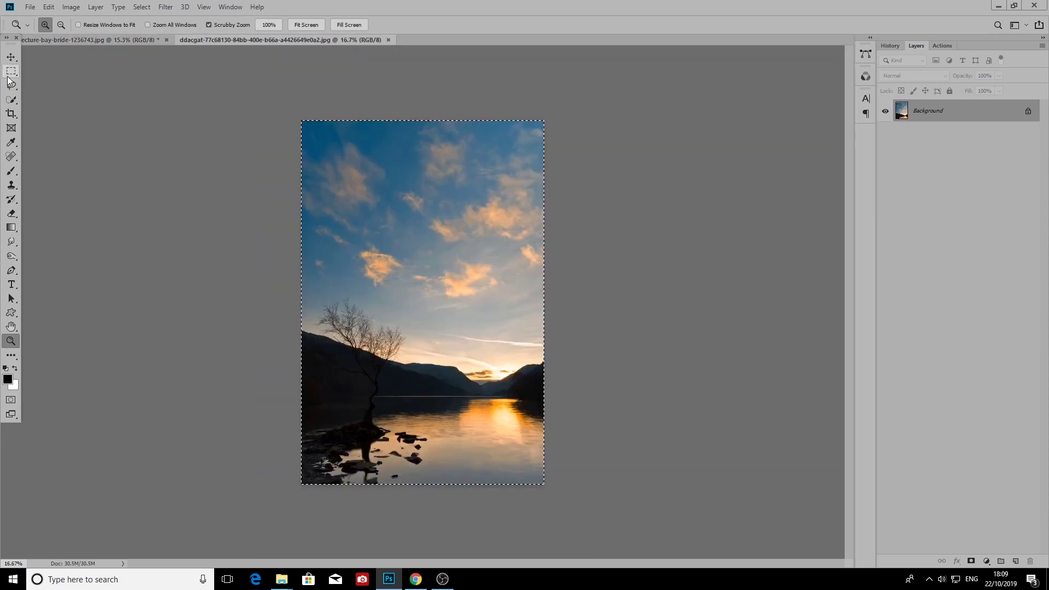
Copy the upper sky of the sunset image and paste it into the wedding photo
key("m")
mouse_move(284, 90)
left_mouse_down()
mouse_move(614, 292)
mouse_move(622, 356)
mouse_move(623, 336)
left_mouse_up()
key("ctrl+c")
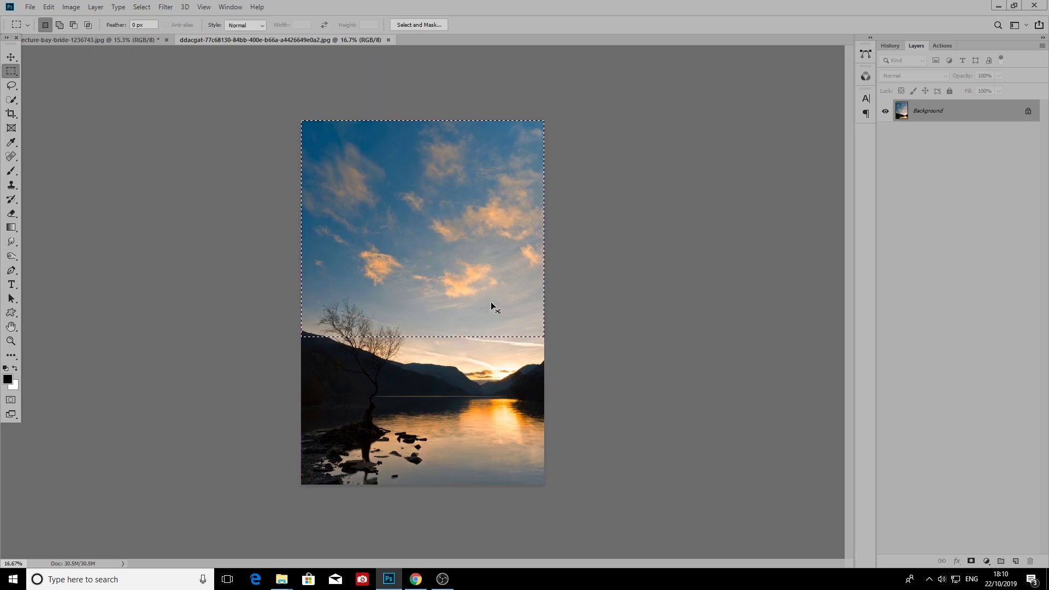
key("ctrl+Tab")
key("ctrl+v")
Enlarge the pasted sky and place it over the top of the photo
key("ctrl+t")
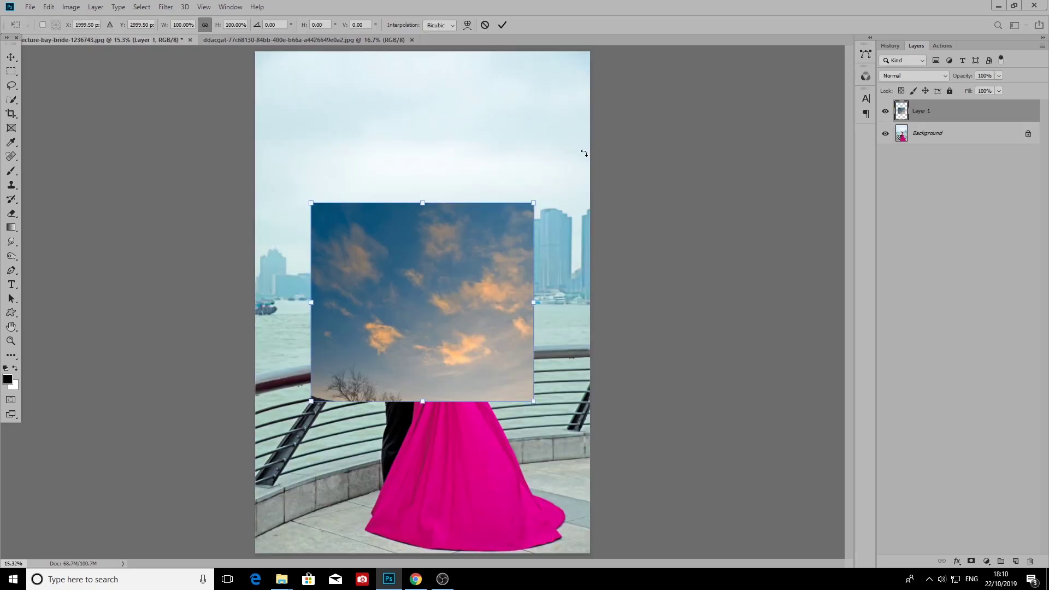
left_click_drag(530, 200, 629, 117)
left_click_drag(577, 315, 536, 150)
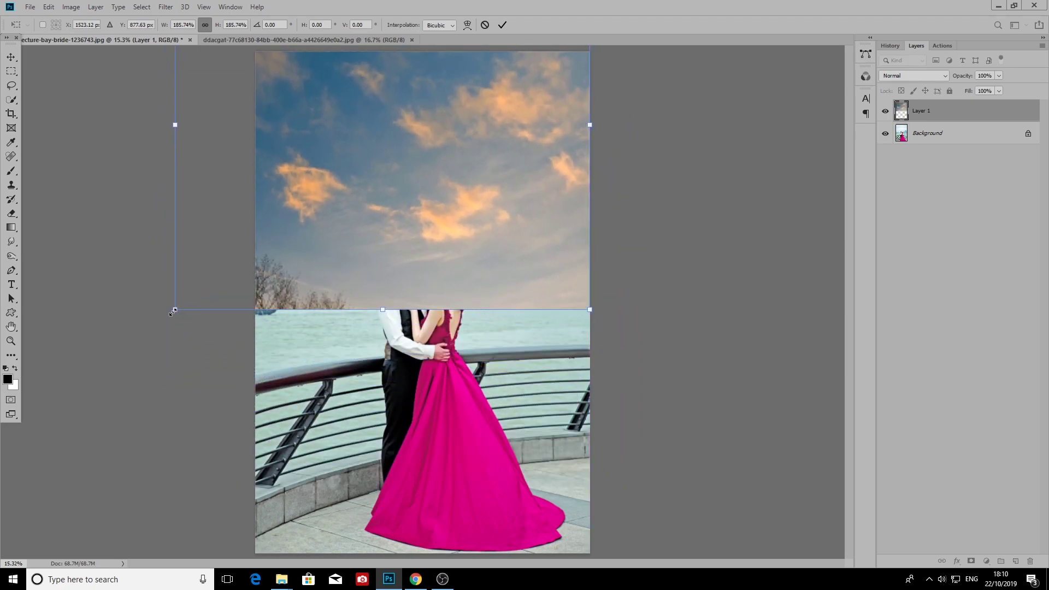
mouse_move(176, 308)
left_mouse_down()
mouse_move(102, 342)
mouse_move(68, 403)
left_mouse_up()
left_click_drag(318, 296, 317, 224)
key("Return")
Blend the sky layer with Multiply and nudge it slightly higher
key("m")
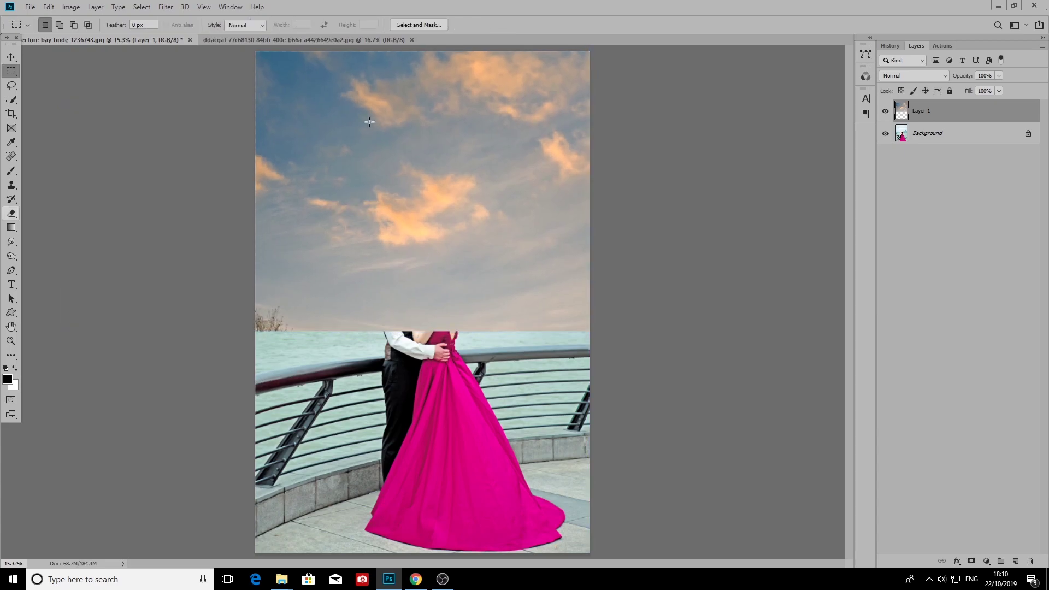
left_click(914, 76)
left_click(902, 121)
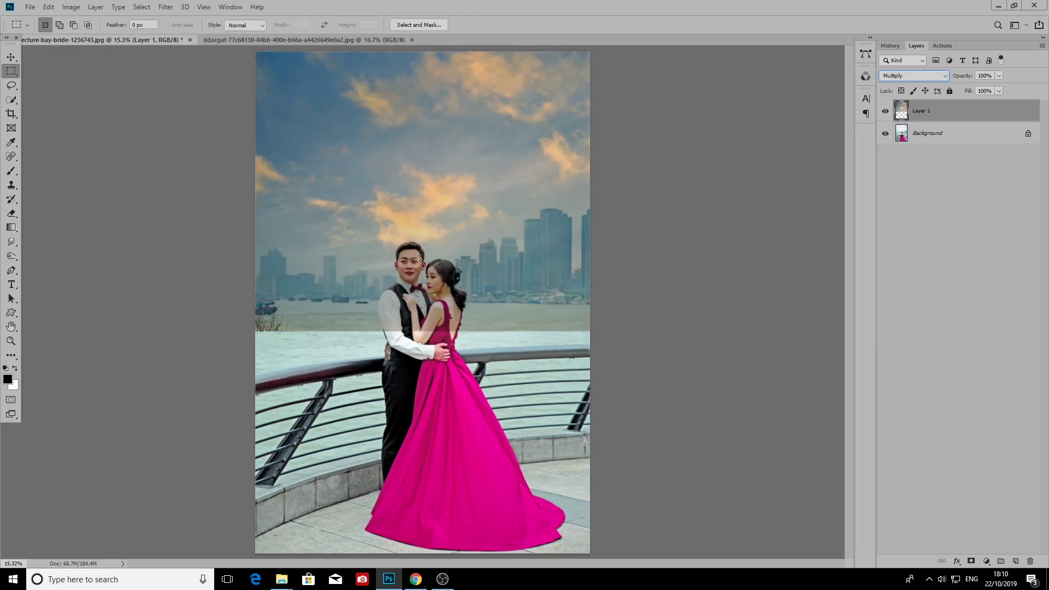
left_click(11, 57)
left_click_drag(452, 183, 450, 166)
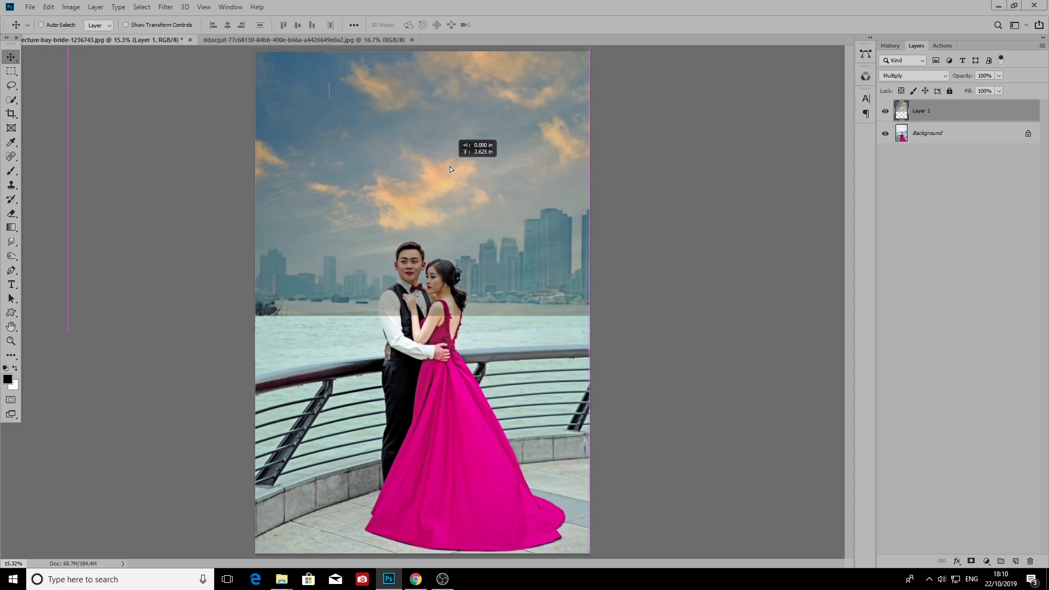
Add a Curves adjustment layer and raise the RGB curve points to brighten the image
left_click(986, 561)
left_click(984, 420)
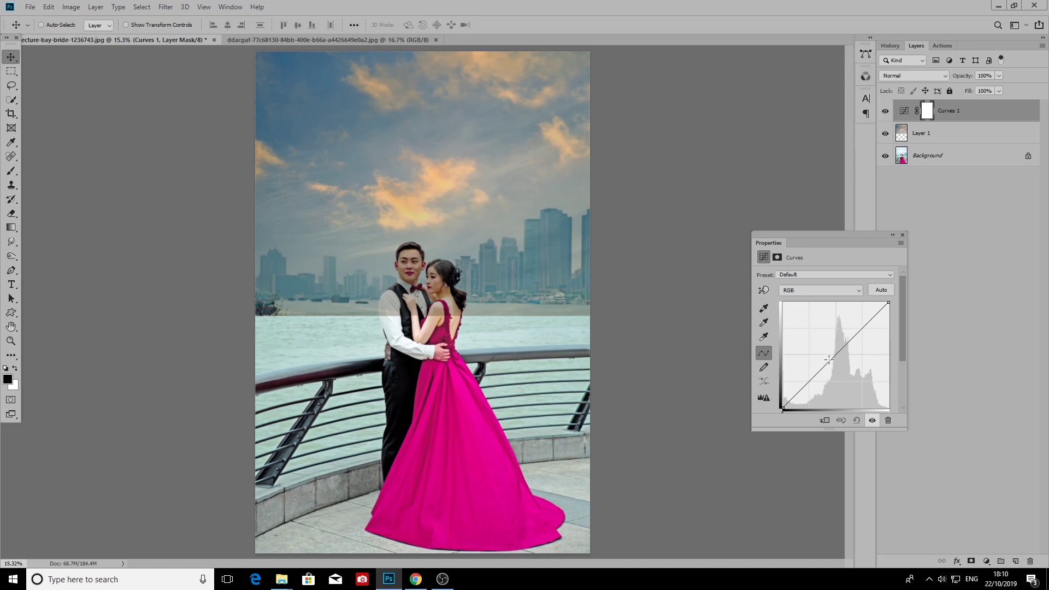
left_click_drag(824, 366, 822, 352)
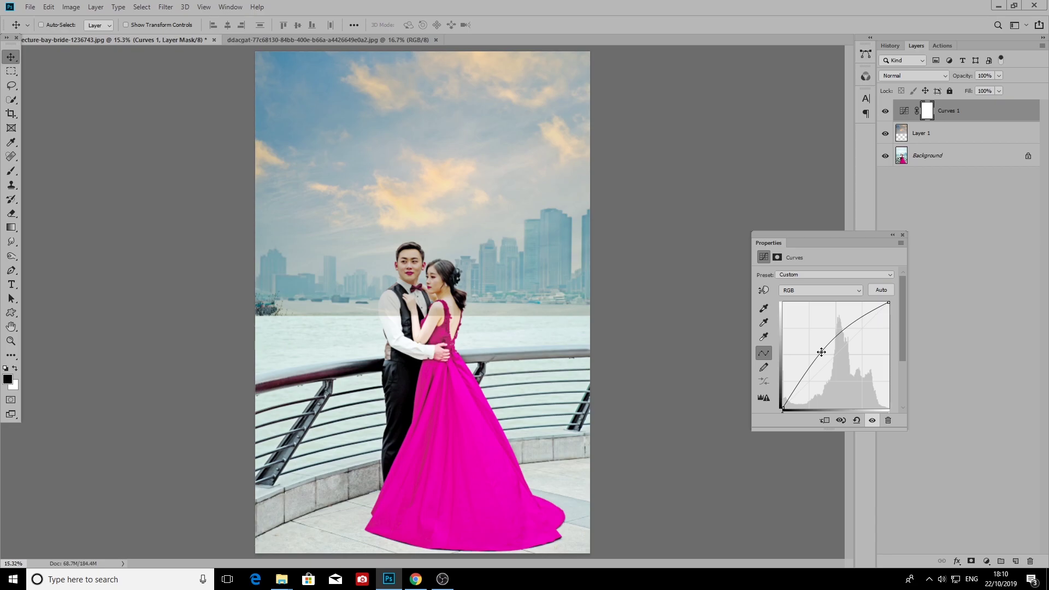
left_click_drag(821, 352, 845, 332)
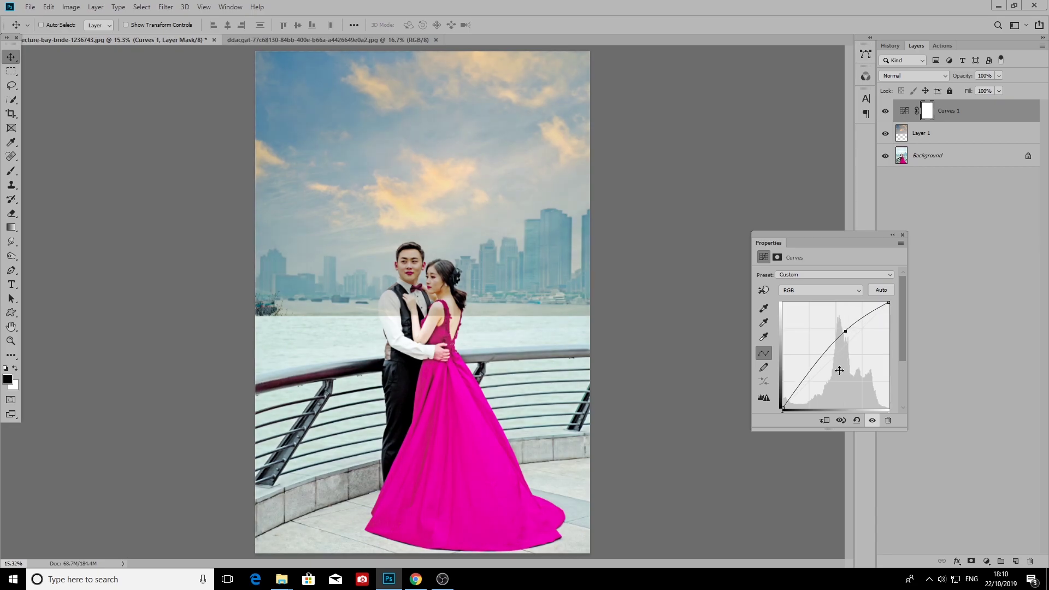
left_click(809, 373)
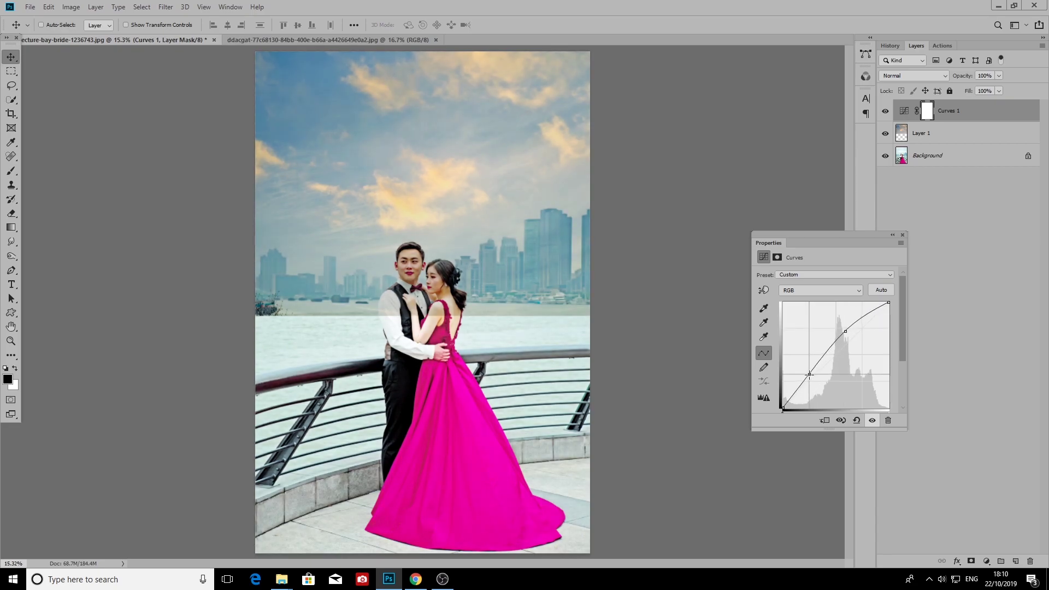
left_click_drag(846, 331, 842, 335)
left_click_drag(840, 335, 843, 336)
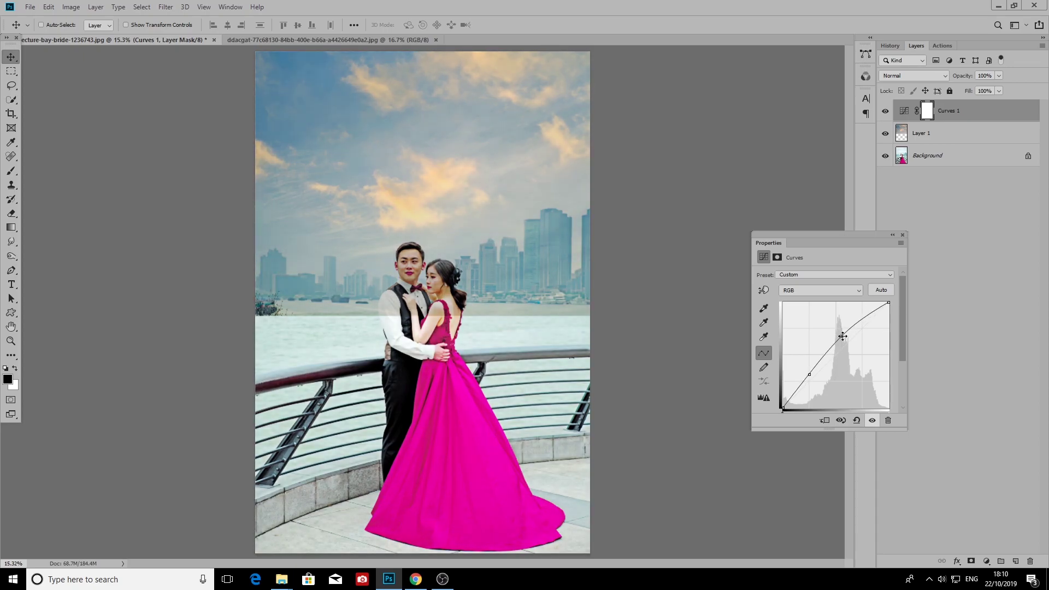
Fit the image on screen and raise another curve point for extra brightness
left_click(892, 235)
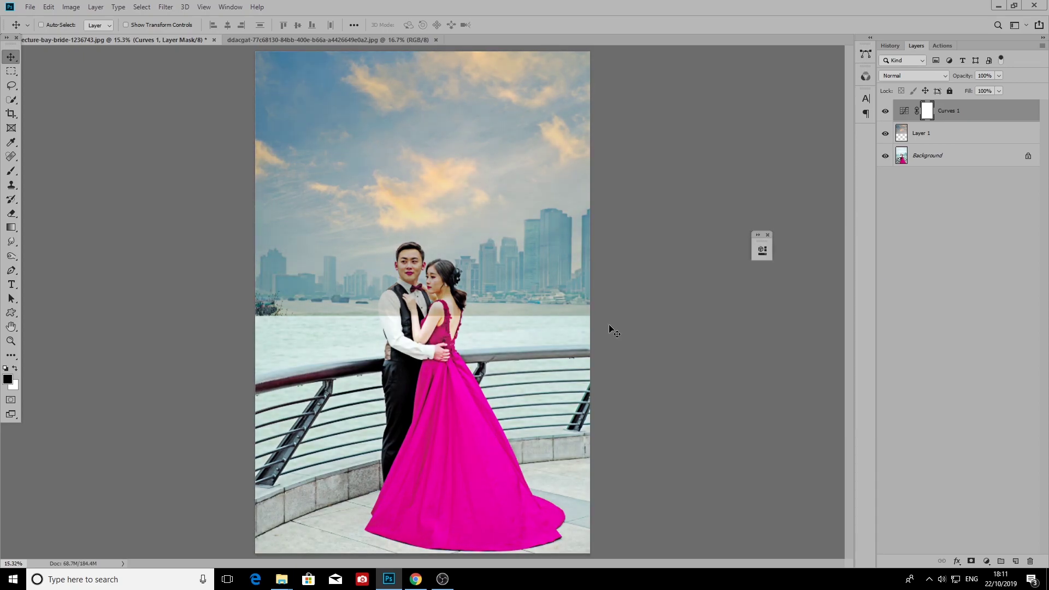
key("z")
right_click(465, 311)
left_click(466, 311, "alt")
key("ctrl+0")
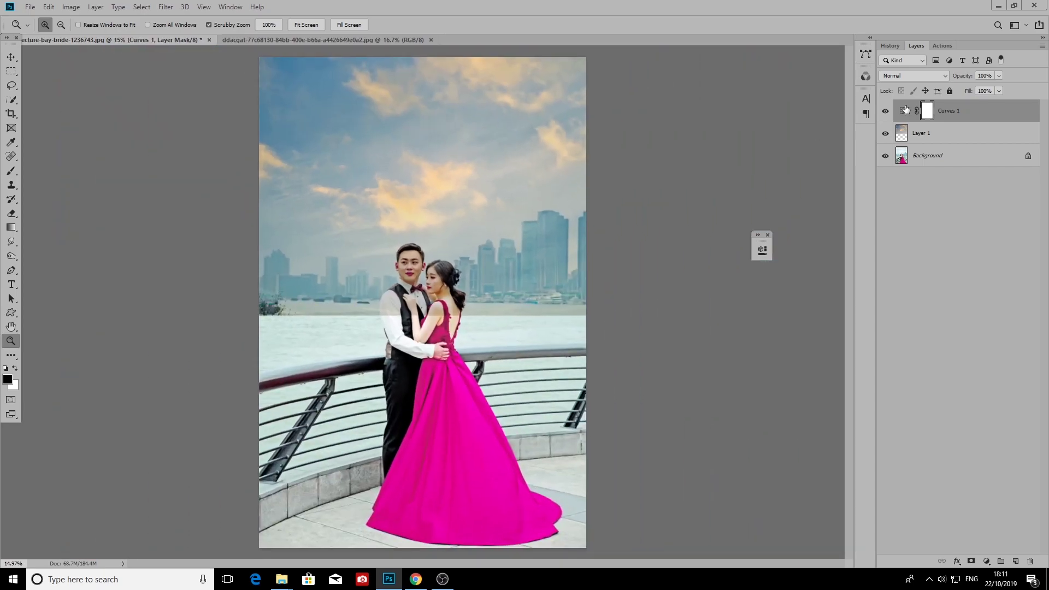
double_click(906, 109)
left_click_drag(682, 347, 681, 338)
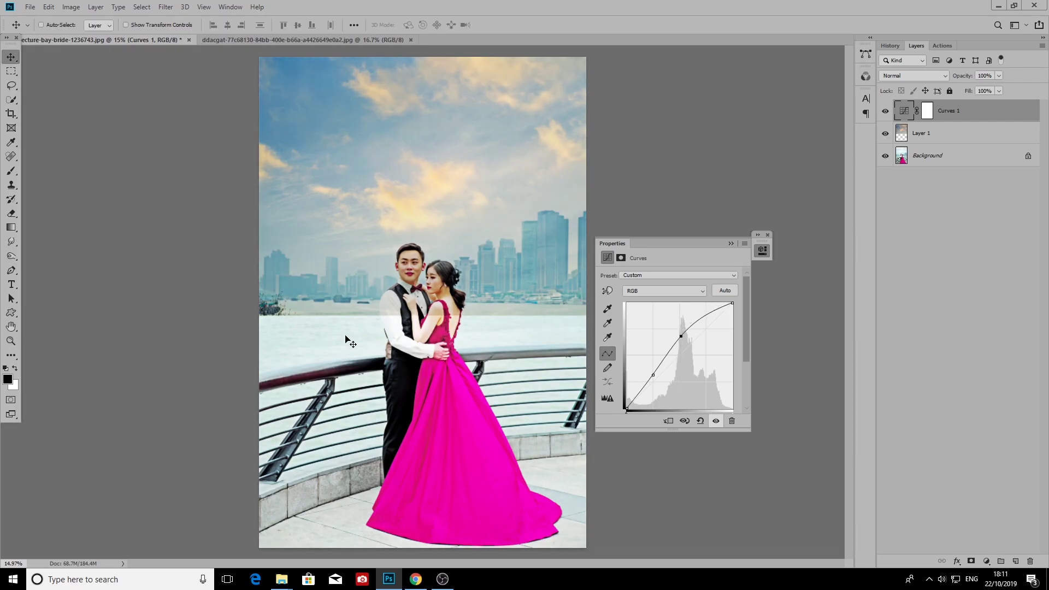
left_click(420, 299)
mouse_move(420, 299)
left_mouse_down()
mouse_move(383, 299)
mouse_move(432, 306)
left_mouse_up()
On the Background layer, quick-select the man's face, hair and arm and the woman's head and dress top
left_click(927, 155)
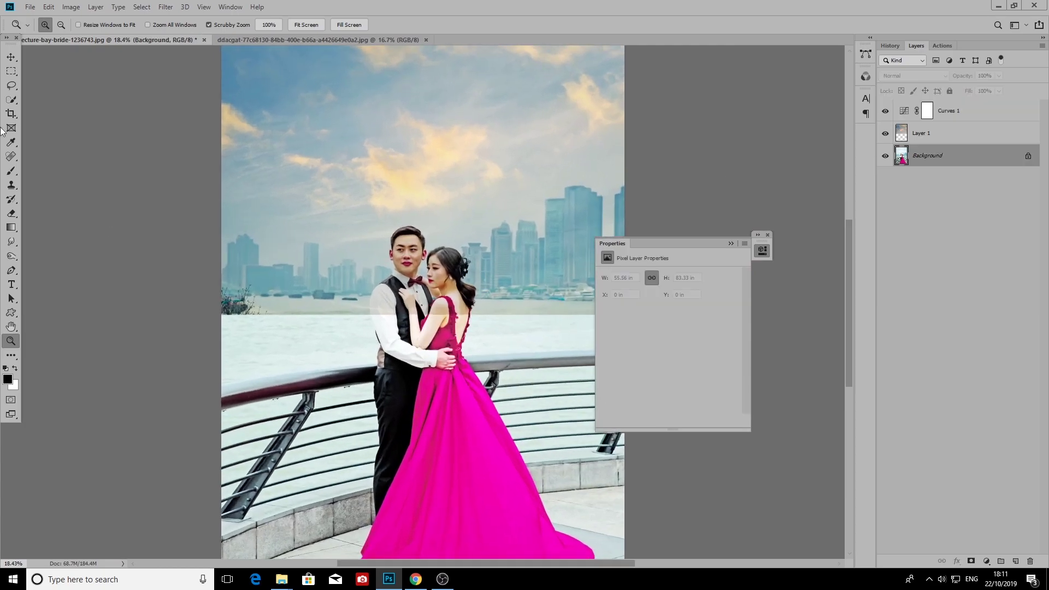
key("w")
left_click_drag(409, 257, 437, 307)
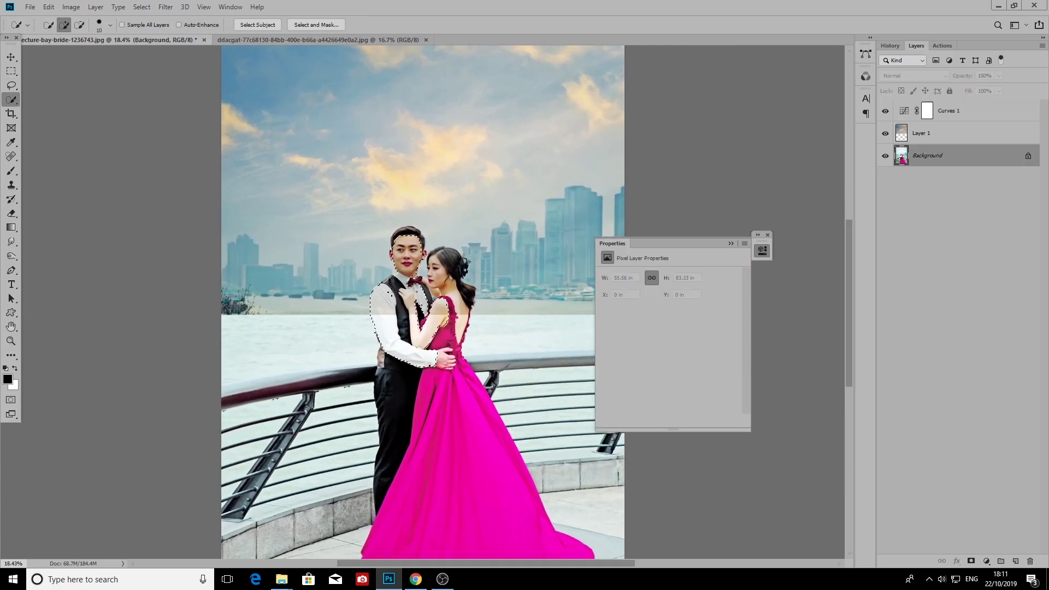
left_click_drag(403, 238, 398, 239)
left_click_drag(432, 328, 463, 267)
left_click(429, 273, "alt")
Zoom in and trim the selection around the earlobe, neck and hairline
key("z")
left_click(434, 274)
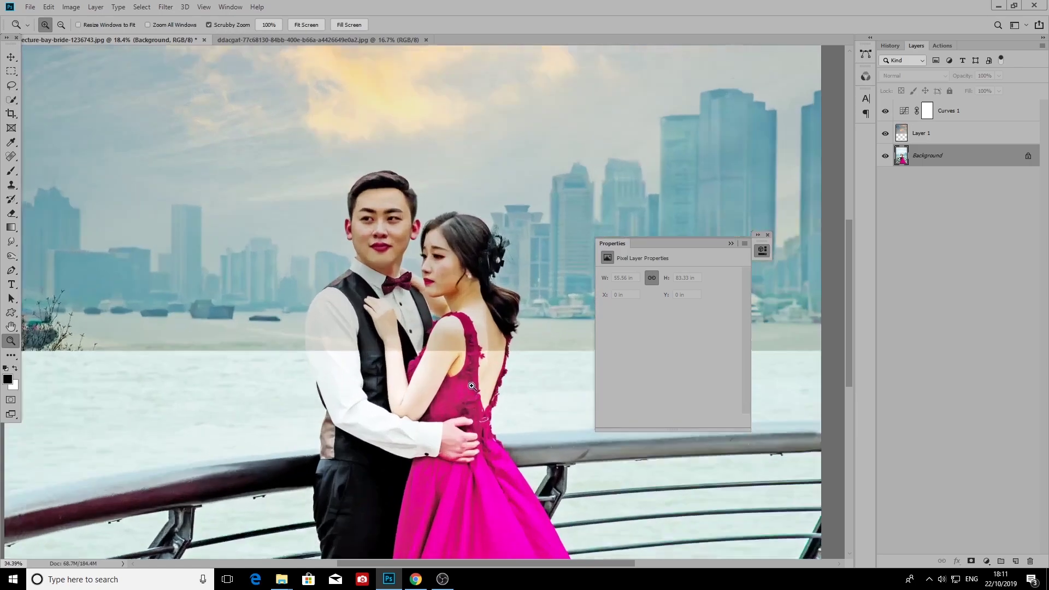
left_click(130, 129, "alt")
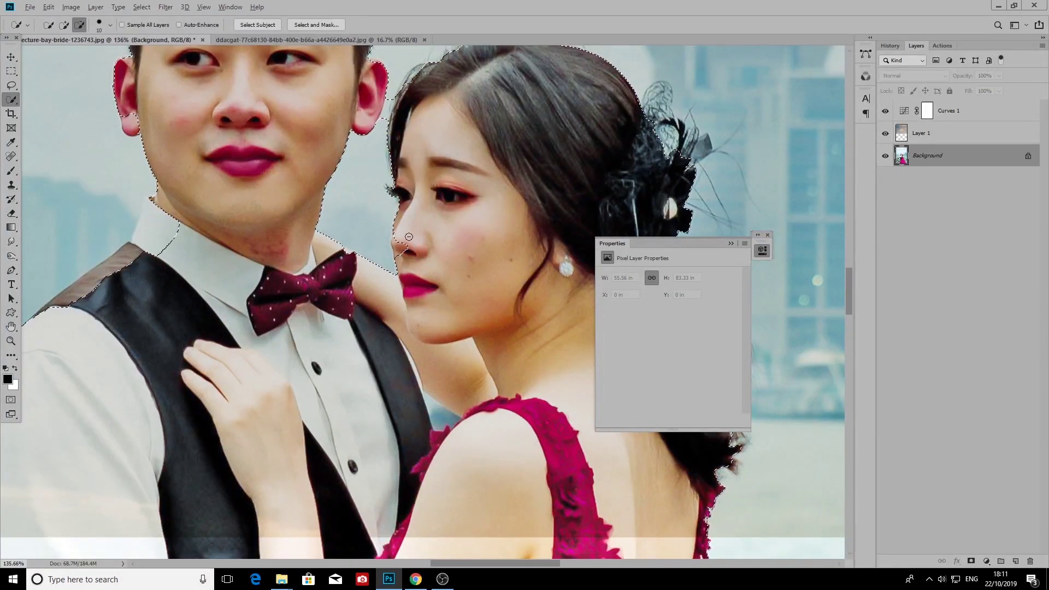
left_click(398, 231, "alt")
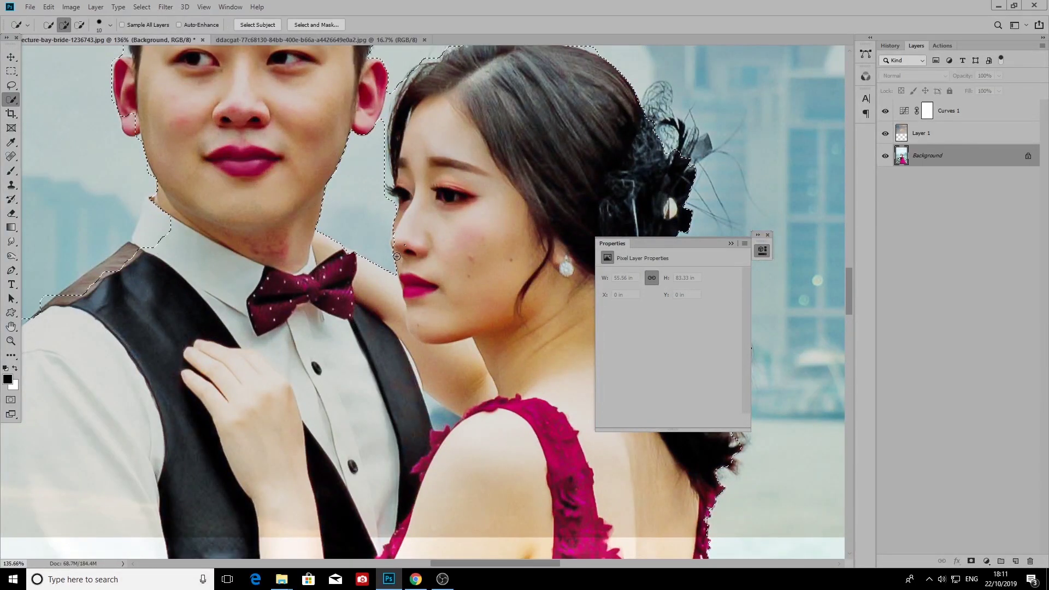
key("z")
key("ctrl+0")
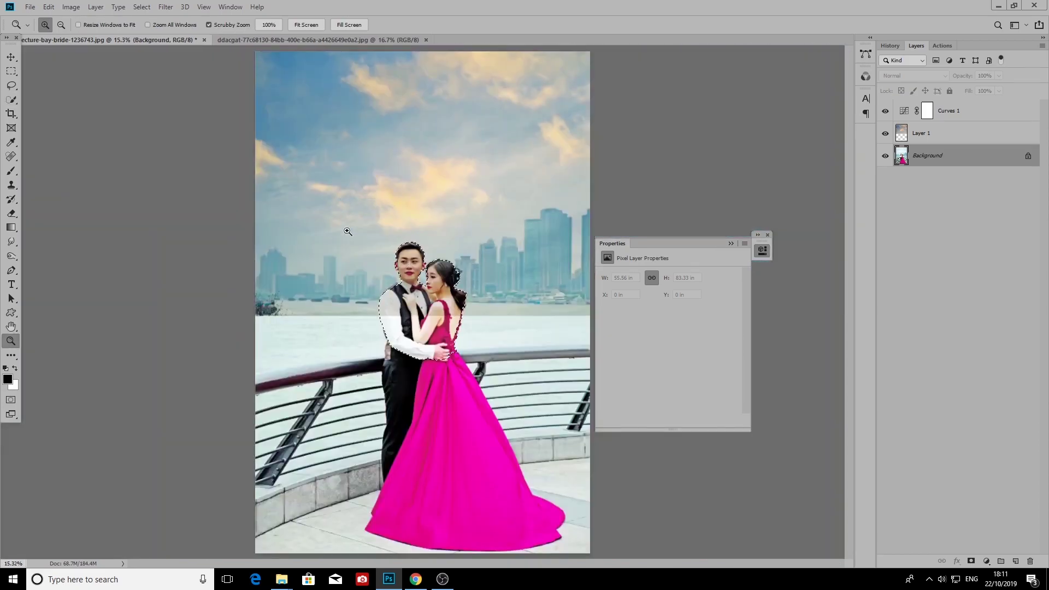
left_click_drag(388, 363, 492, 364)
Add the man's shoulder and vest edge to the selection, then fit the image on screen
key("w")
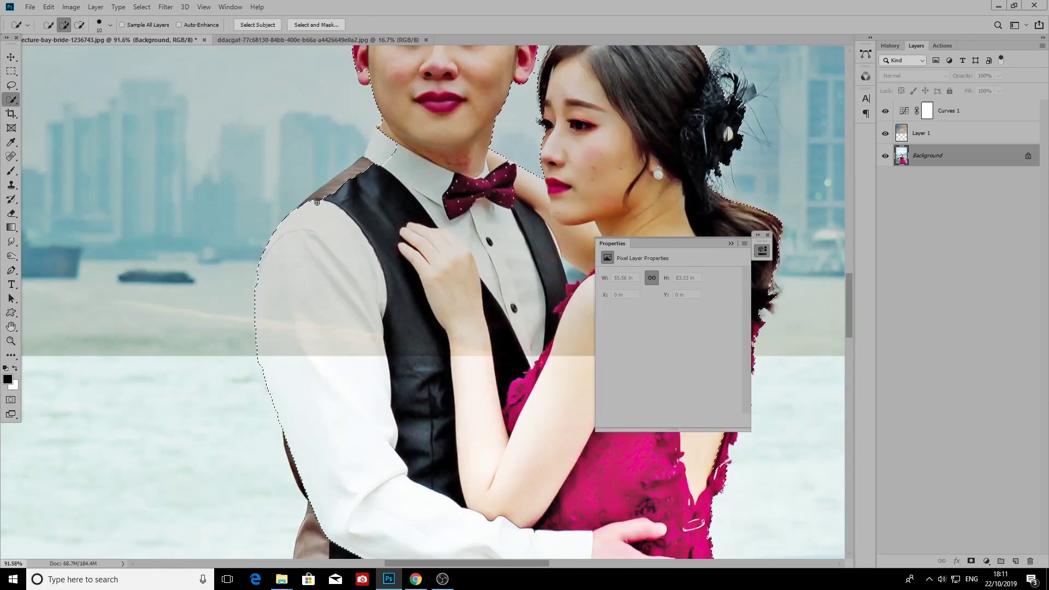
left_click_drag(309, 198, 350, 170)
key("z")
right_click(450, 203)
left_click(462, 209)
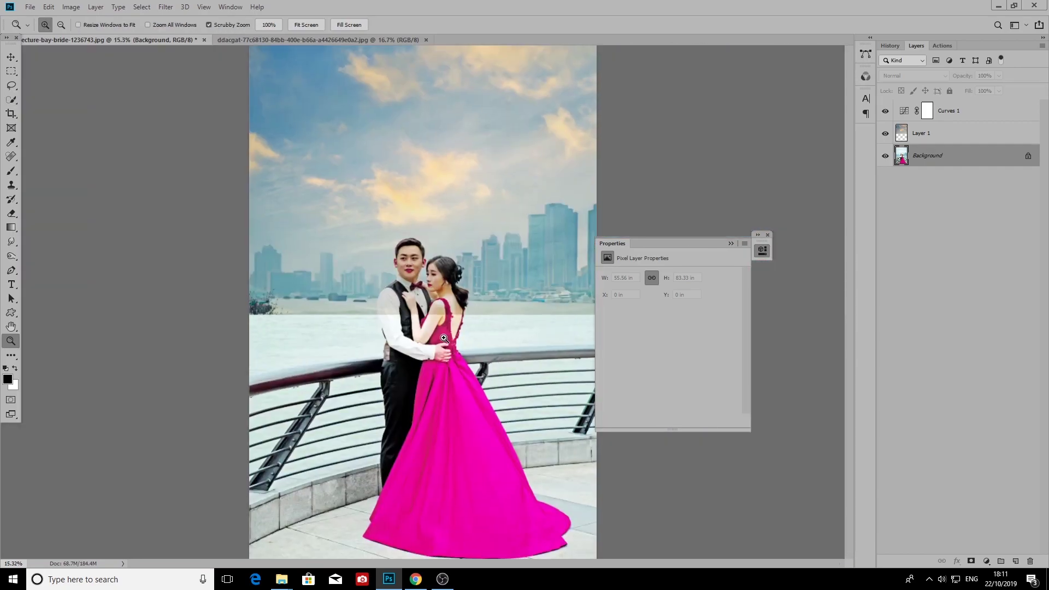
left_click(10, 172)
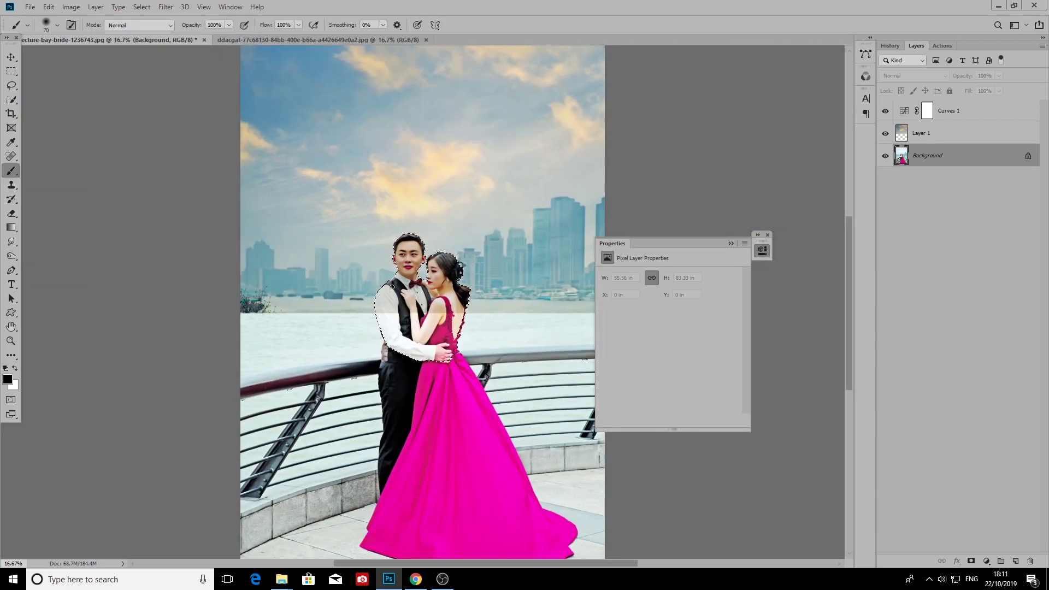
Mask the sky layer with the couple selection, invert it, and paint out the left water and horizon
key("shift+F6")
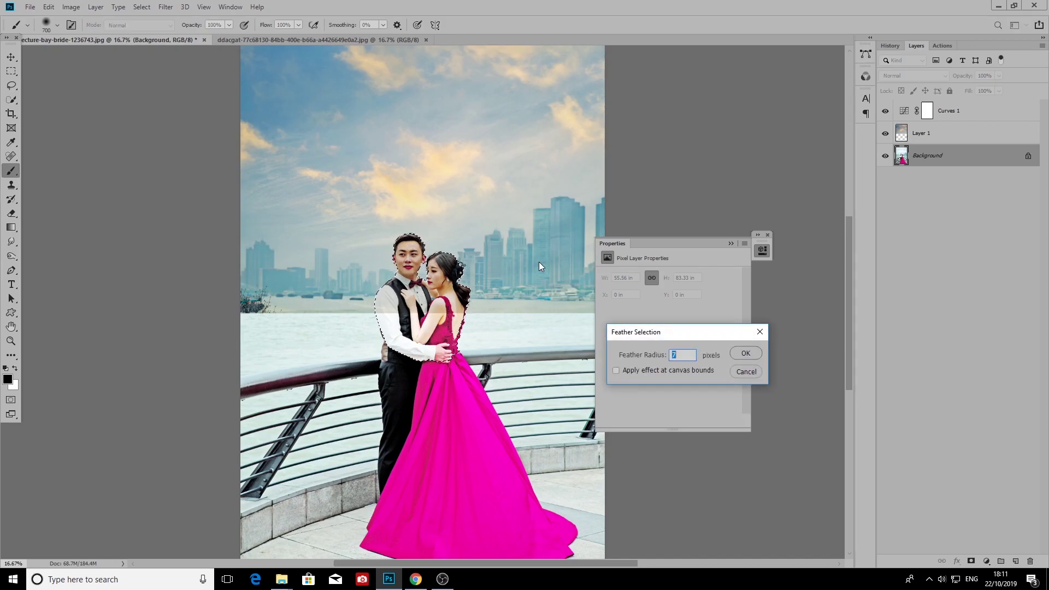
key("Return")
key("bracketright")
left_click(929, 134)
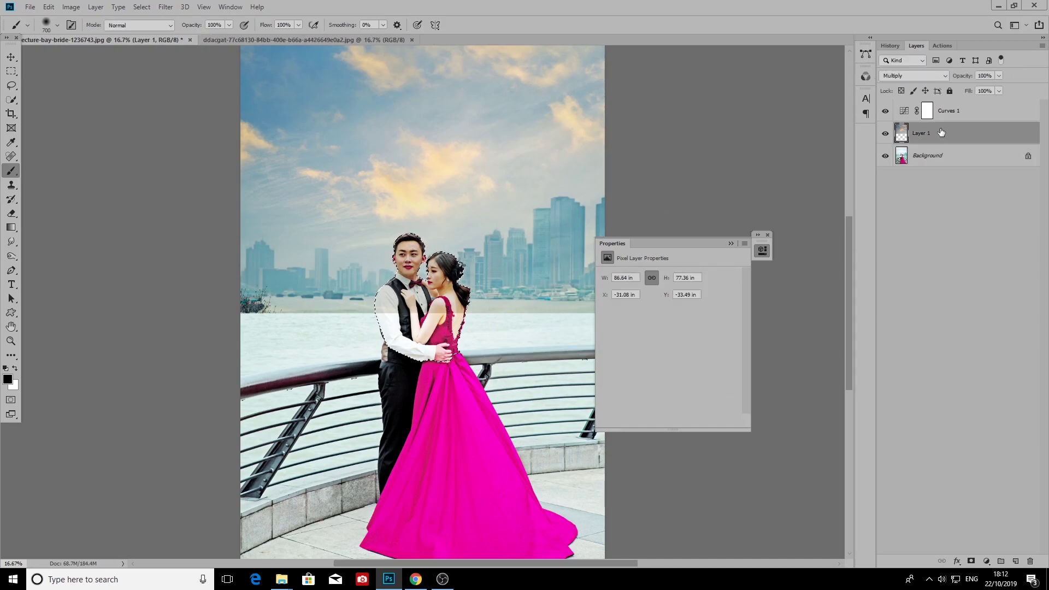
left_click(972, 561)
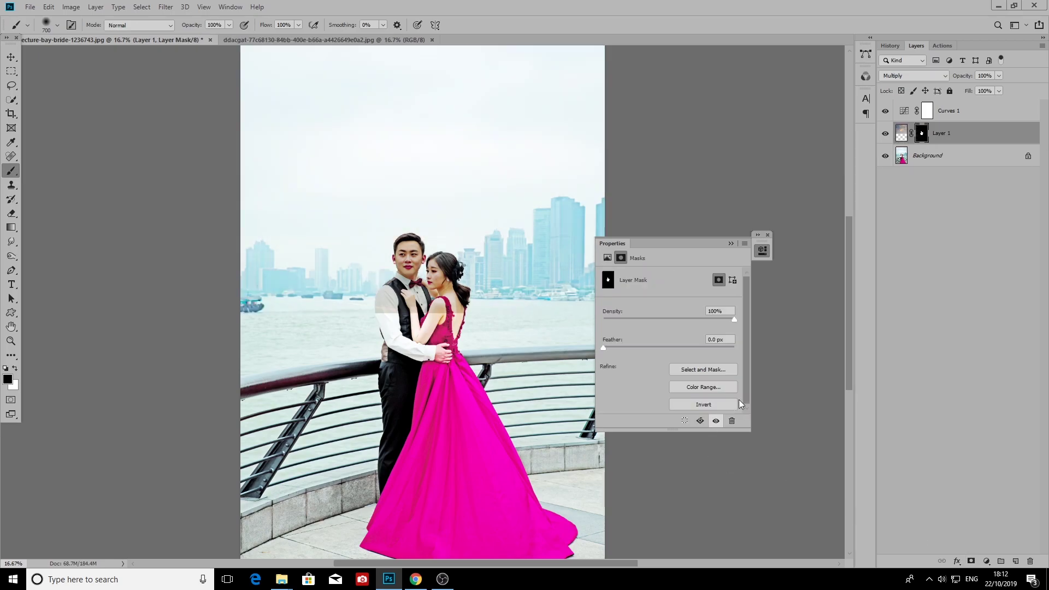
key("ctrl+i")
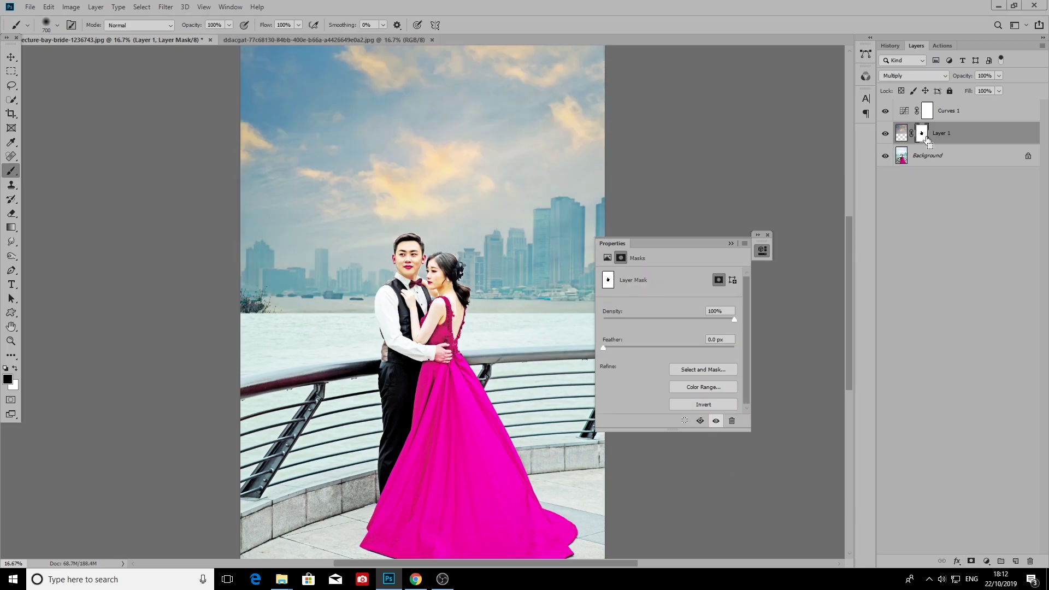
key("bracketright")
key("bracketright")
mouse_move(328, 322)
left_mouse_down()
mouse_move(281, 328)
mouse_move(579, 320)
left_mouse_up()
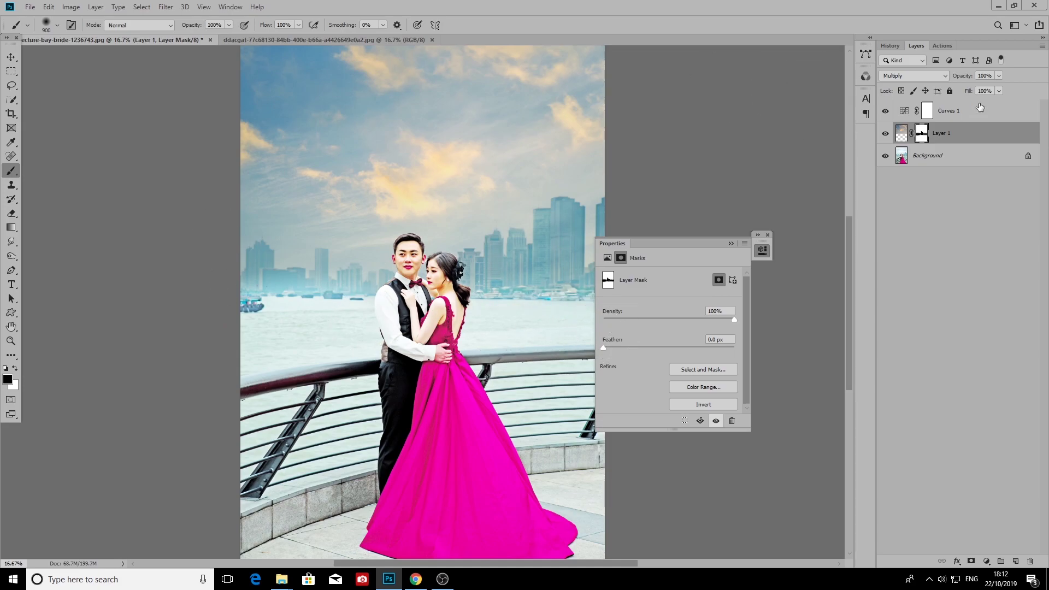
Lower the sky layer's fill to 74% and clip Curves 1 to it, then zoom in to inspect
left_click(999, 92)
left_click_drag(998, 101, 986, 103)
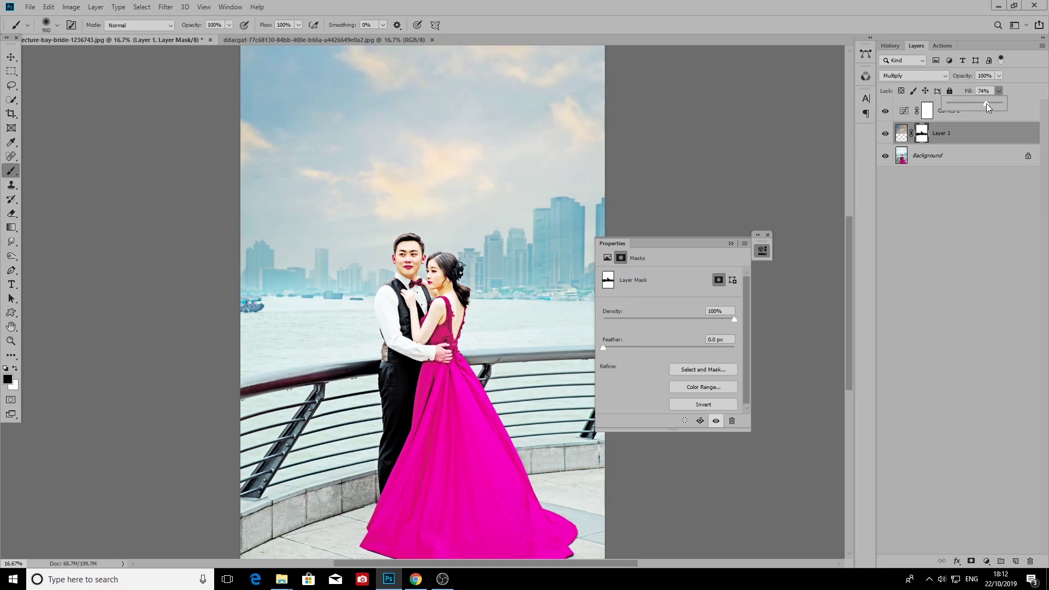
left_click(949, 110)
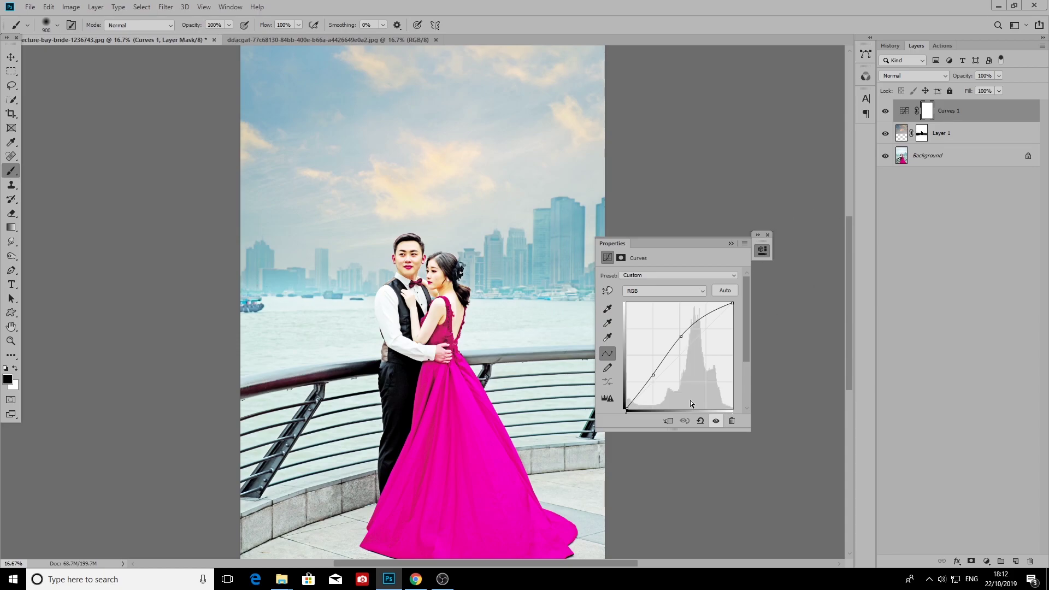
left_click(668, 421)
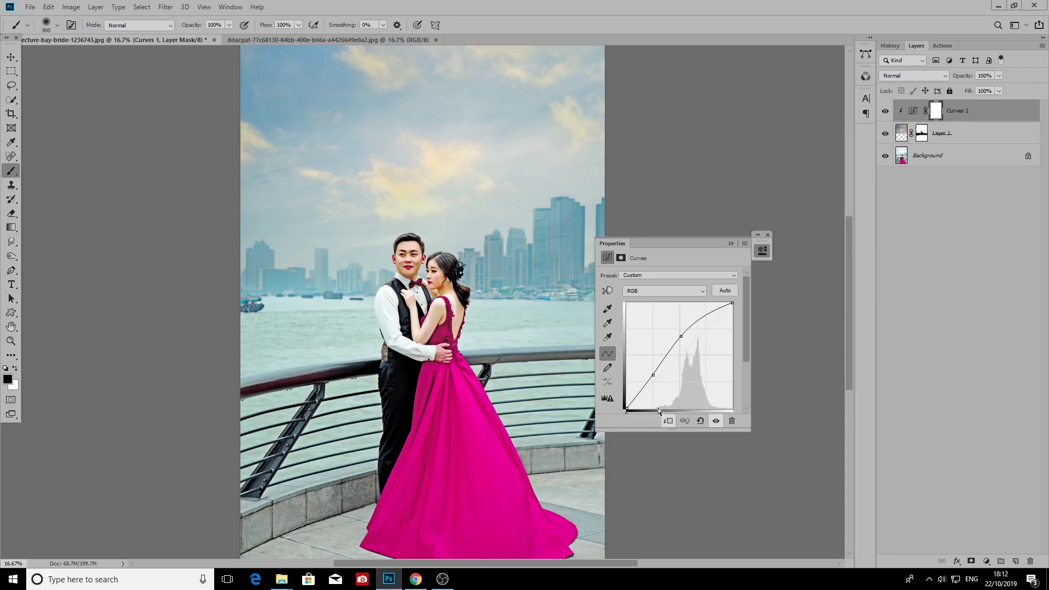
key("z")
scroll(466, 313, "up", 3)
scroll(466, 313, "down", 5)
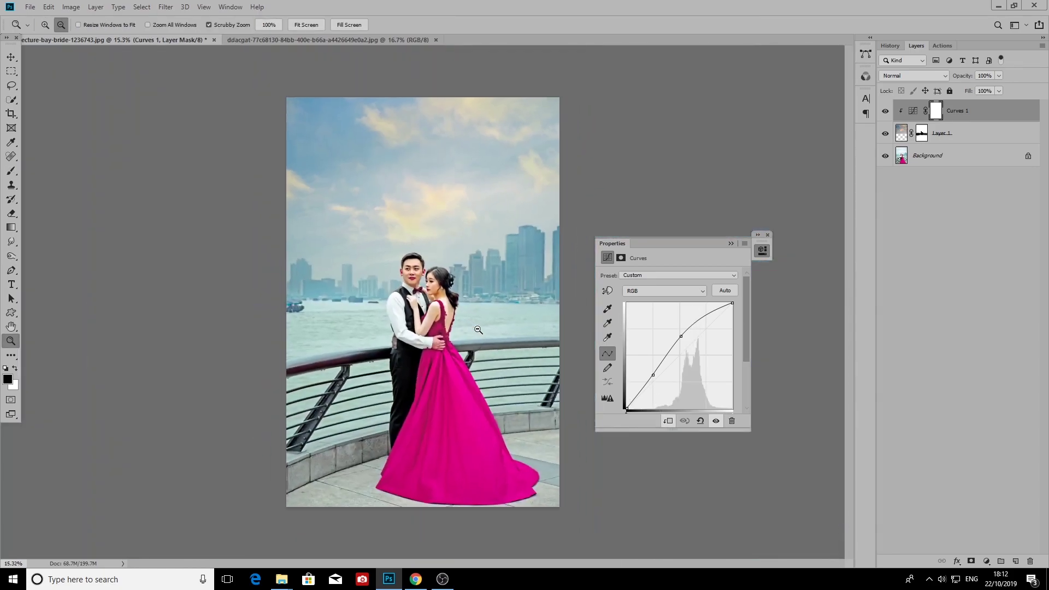
scroll(471, 313, "up", 3)
left_click(731, 244)
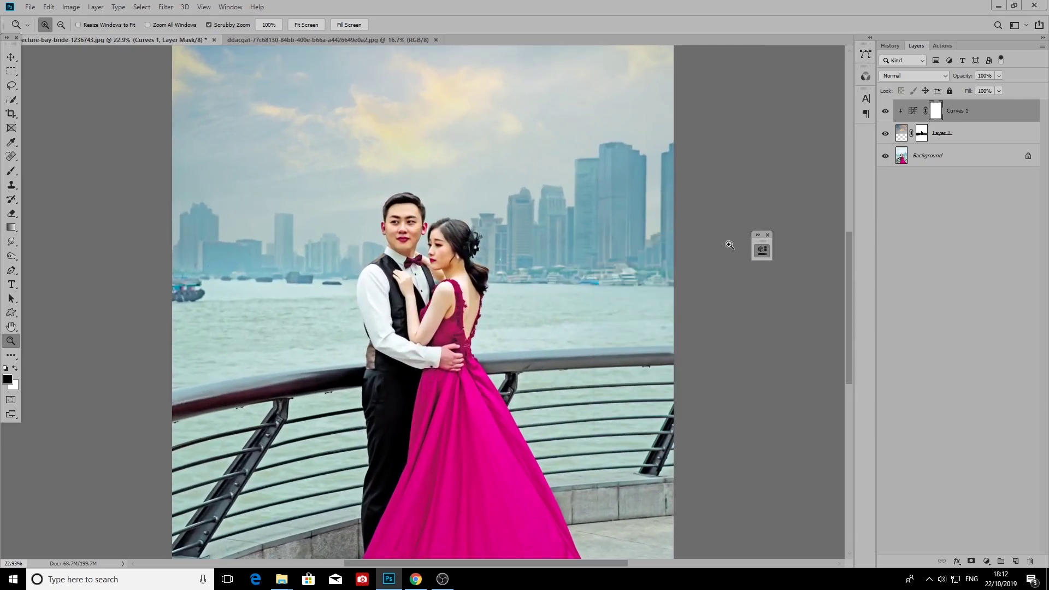
right_click(444, 221)
left_click(452, 227)
Add a Brightness/Contrast adjustment layer with Brightness -56 and Contrast 39
left_click(986, 561)
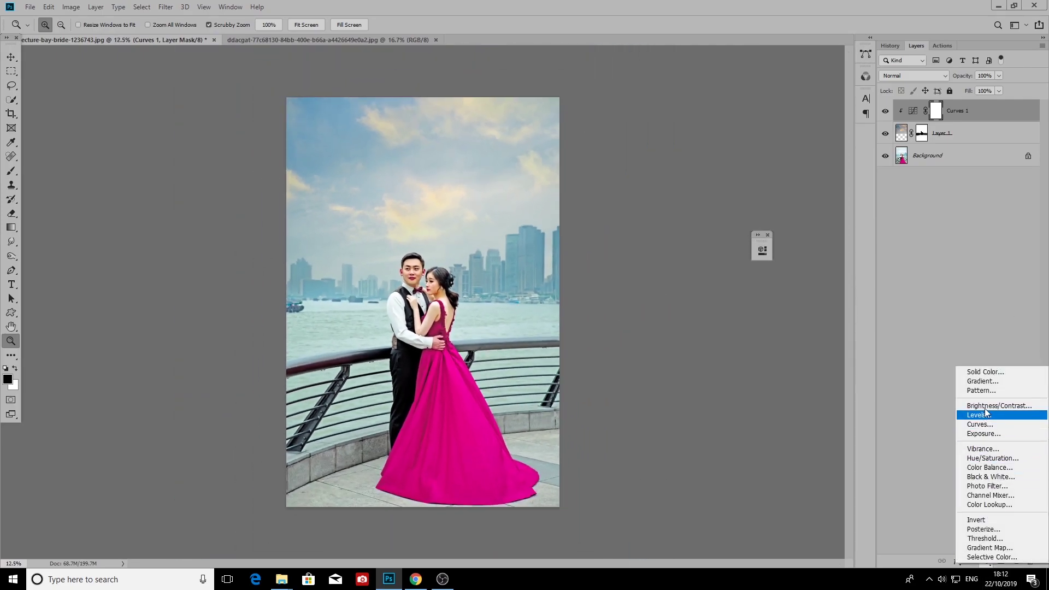
left_click(978, 414)
mouse_move(669, 306)
left_mouse_down()
mouse_move(636, 306)
mouse_move(695, 327)
mouse_move(651, 306)
left_mouse_up()
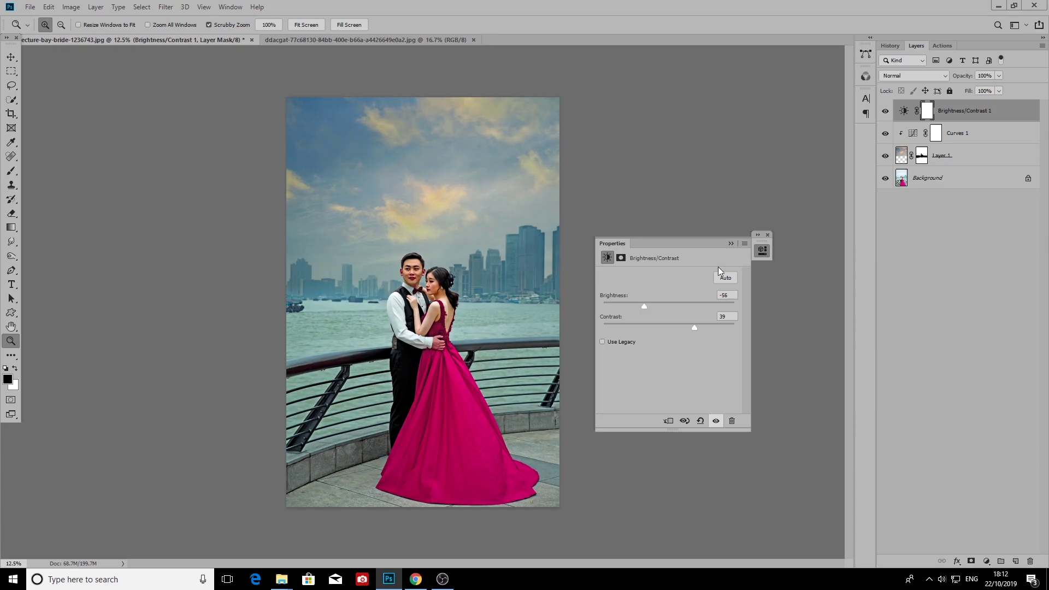
left_click(731, 244)
Zoom in on the couple to check the result, zoom back out, and select Layer 1
left_click_drag(421, 306, 482, 385)
key("ctrl+minus")
key("ctrl+minus")
key("ctrl+minus")
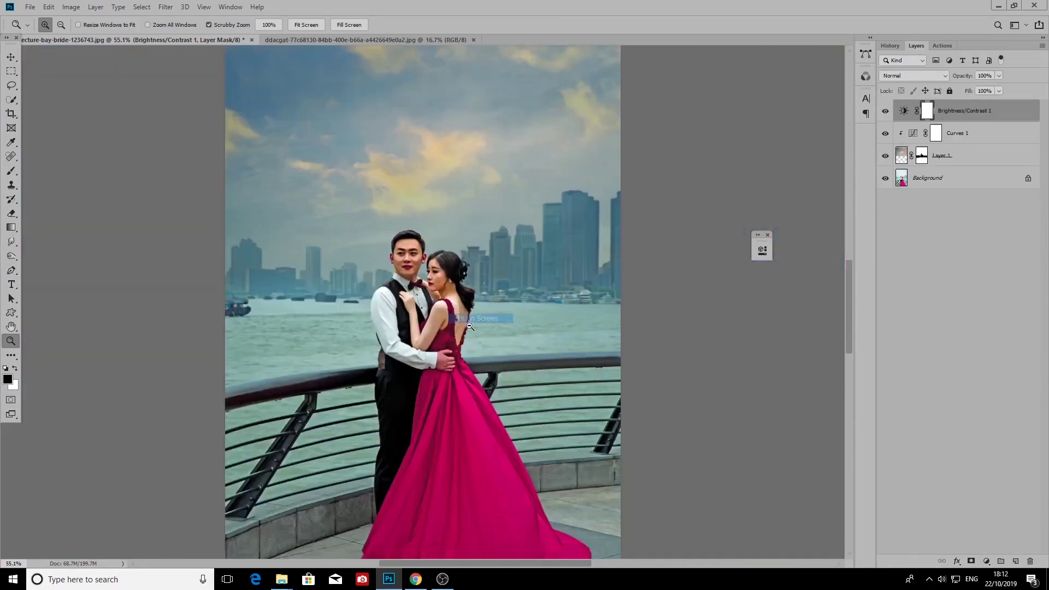
key("ctrl+minus")
key("ctrl+minus")
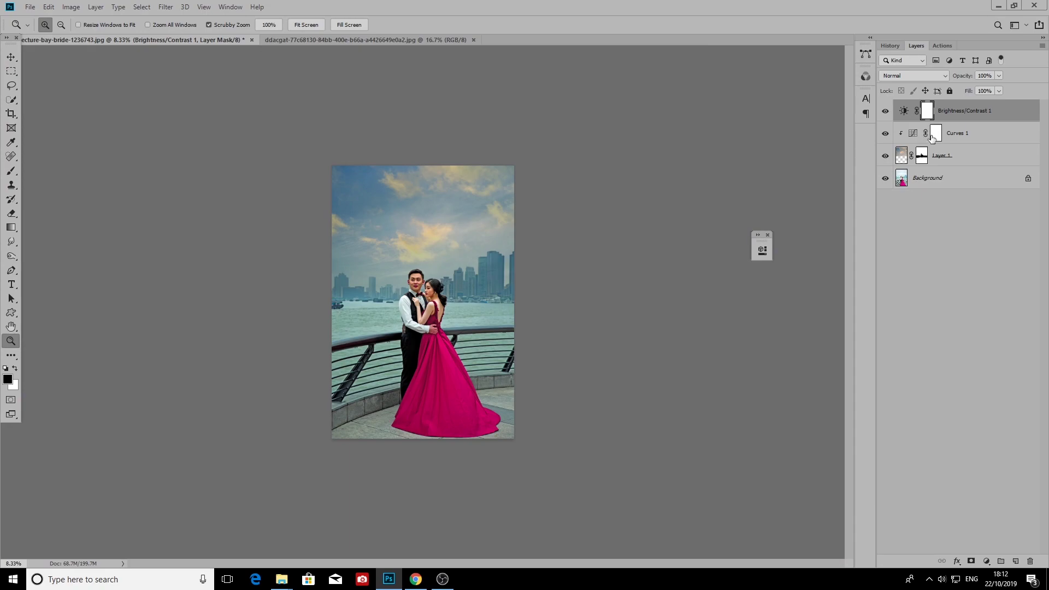
left_click(978, 158)
key("alt+i")
Add a Selective Color layer above Layer 1 setting Yellows to Cyan -43, Magenta +30, Yellow -100
key("j")
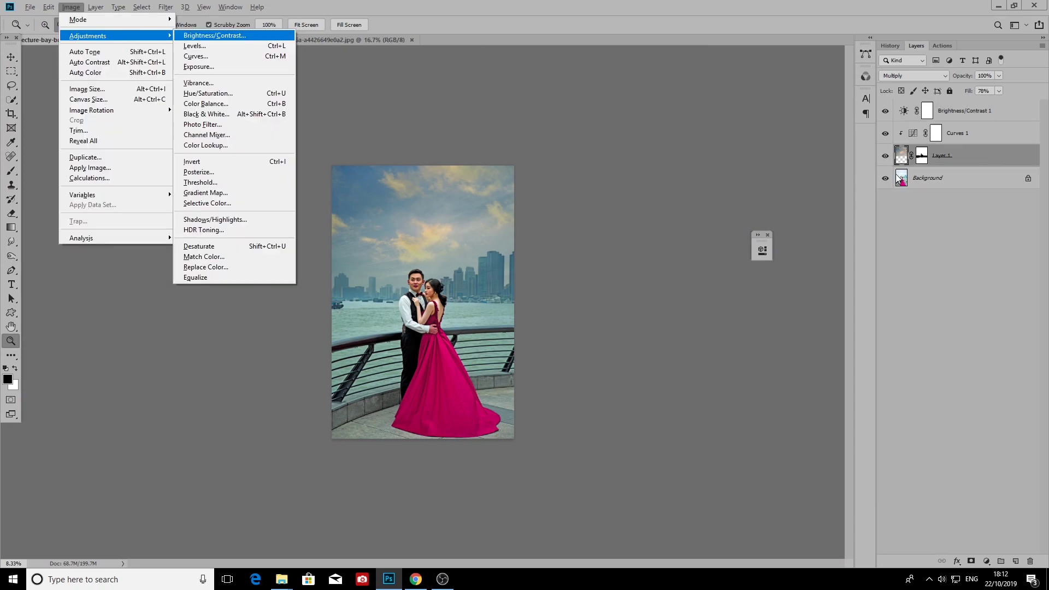
left_click(987, 562)
left_click(992, 556)
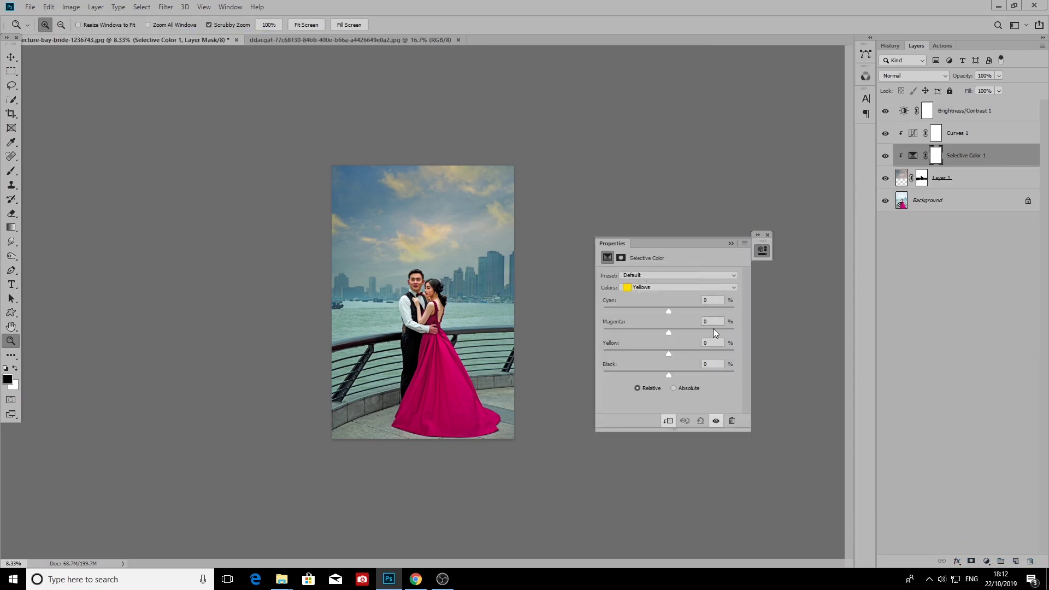
mouse_move(669, 353)
left_mouse_down()
mouse_move(604, 354)
mouse_move(645, 334)
mouse_move(640, 311)
left_mouse_up()
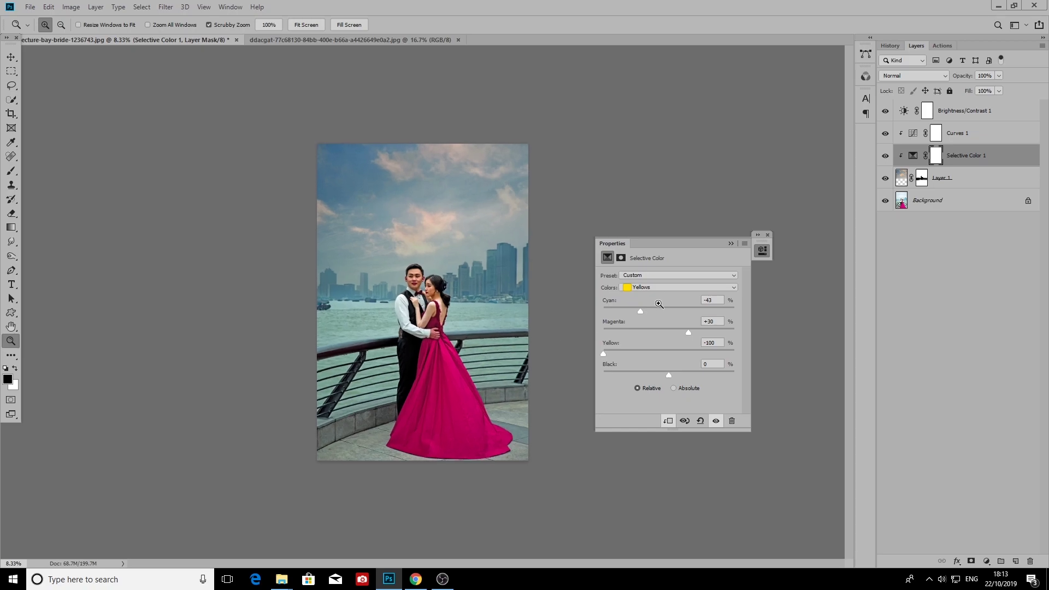
left_click(731, 243)
Select the Brightness/Contrast 1 layer and stamp all visible layers into new Layer 2
right_click(526, 353)
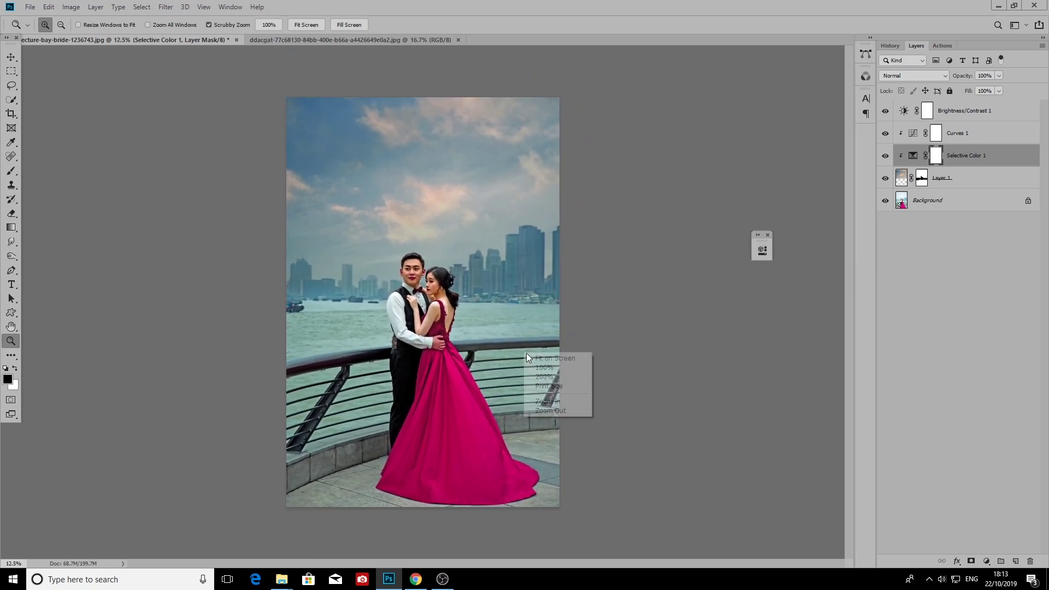
key("Escape")
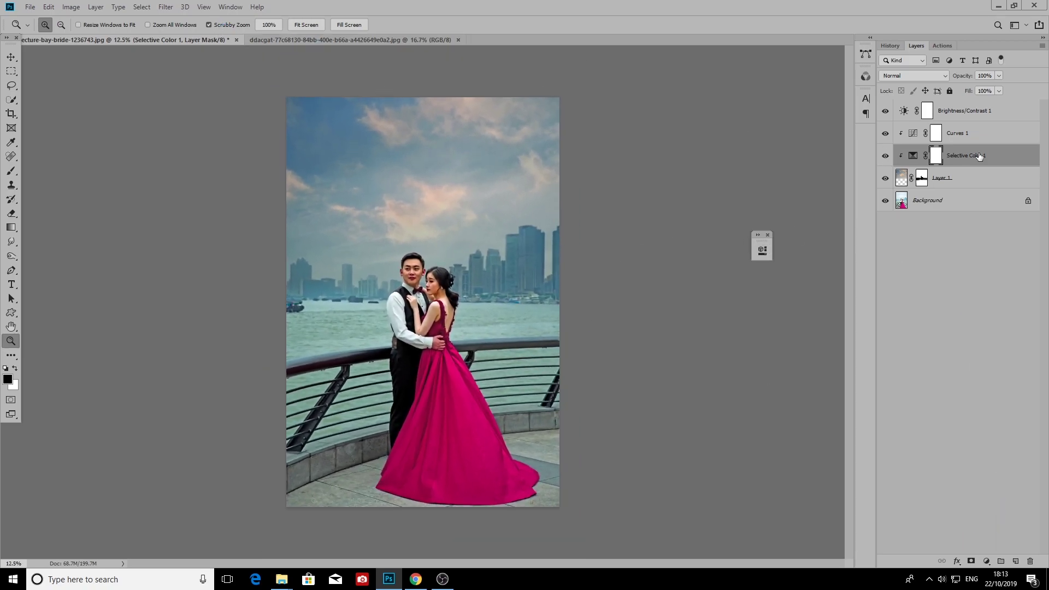
left_click(987, 119)
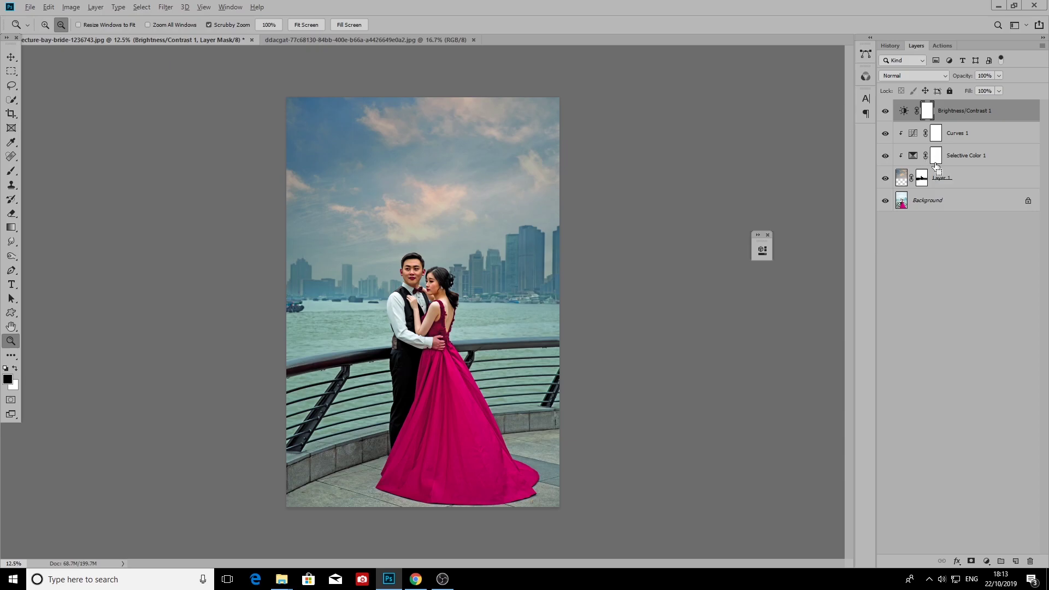
key("ctrl+shift+alt+e")
Add a Selective Color layer on top setting Neutrals to Cyan +28, Magenta -12, Yellow -36
left_click(987, 561)
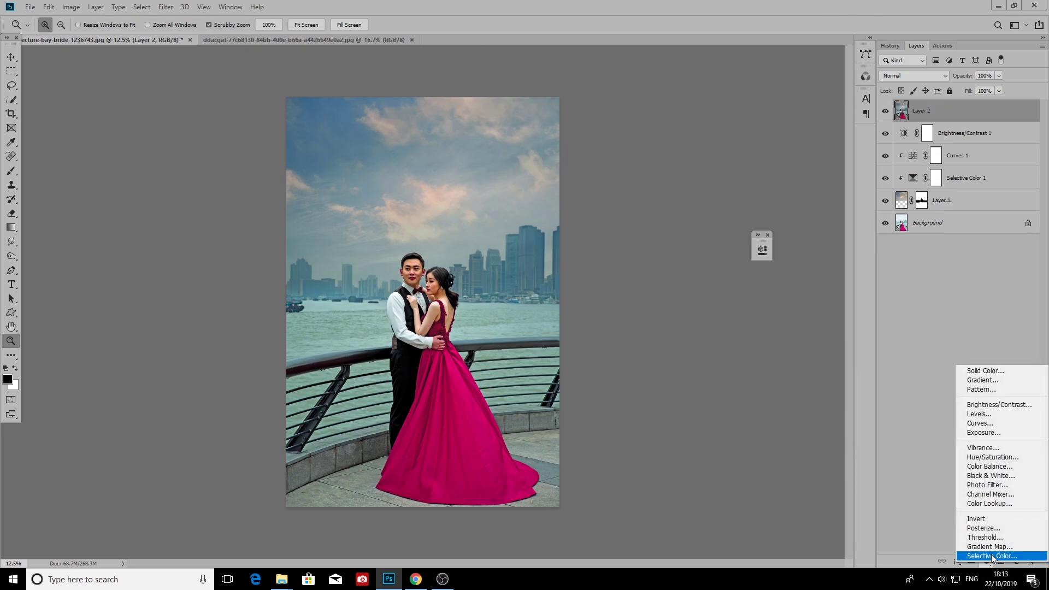
left_click(657, 288)
left_click(650, 358)
left_click_drag(670, 354, 657, 356)
left_click_drag(669, 311, 697, 311)
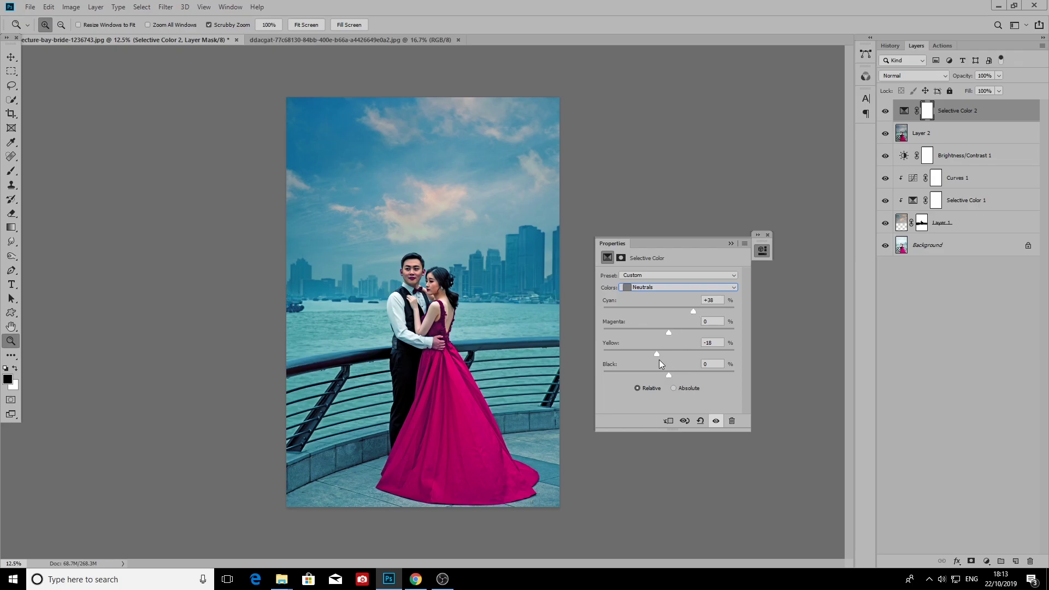
left_click_drag(644, 355, 666, 333)
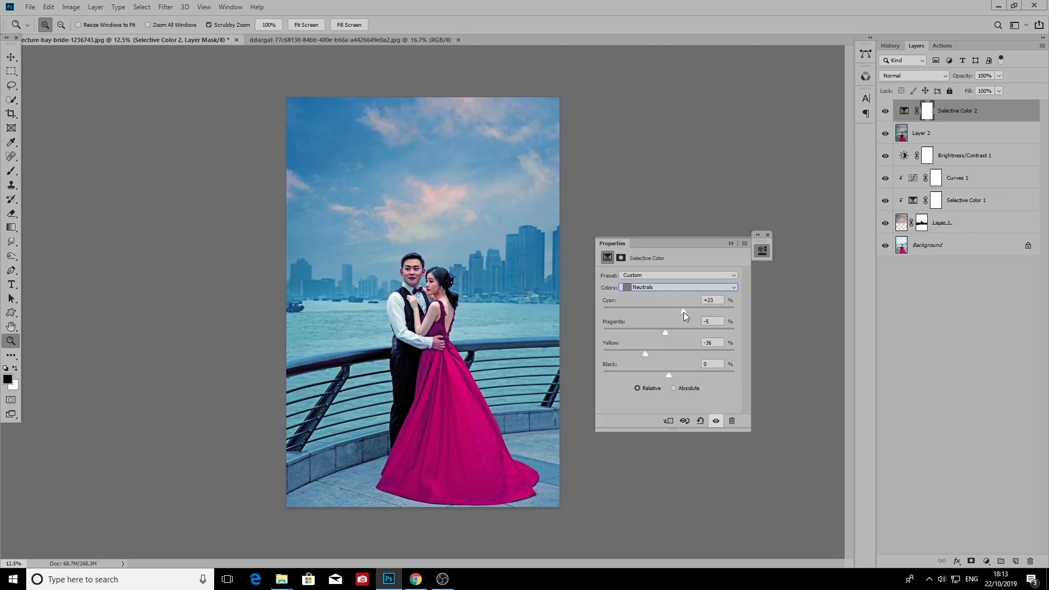
left_click_drag(665, 333, 690, 310)
Zoom in to check the couple's faces, then zoom back out to the whole photo
left_click(731, 244)
left_click(431, 306)
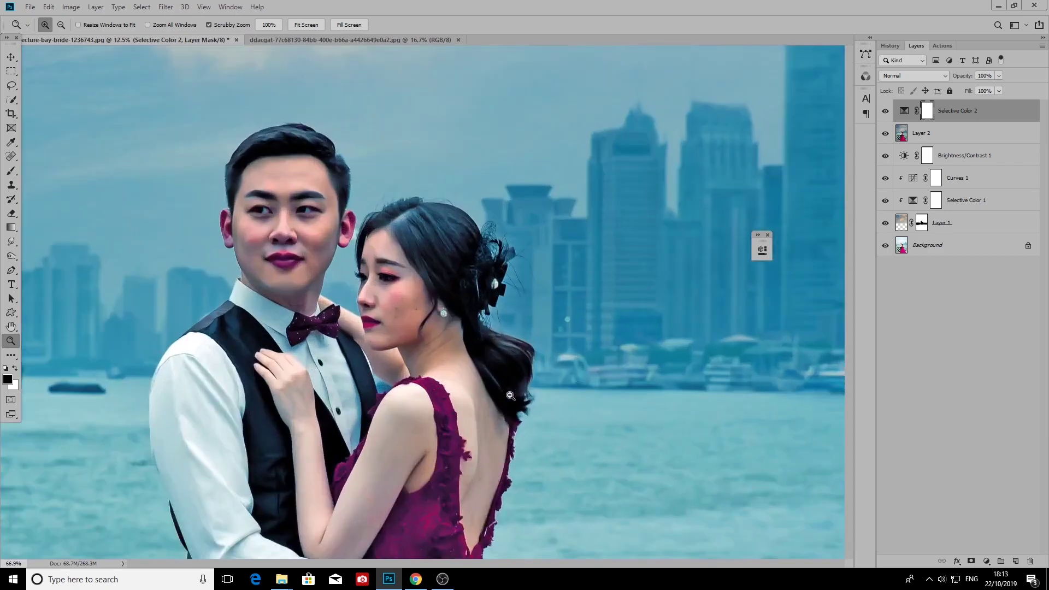
right_click(481, 348)
left_click(507, 376)
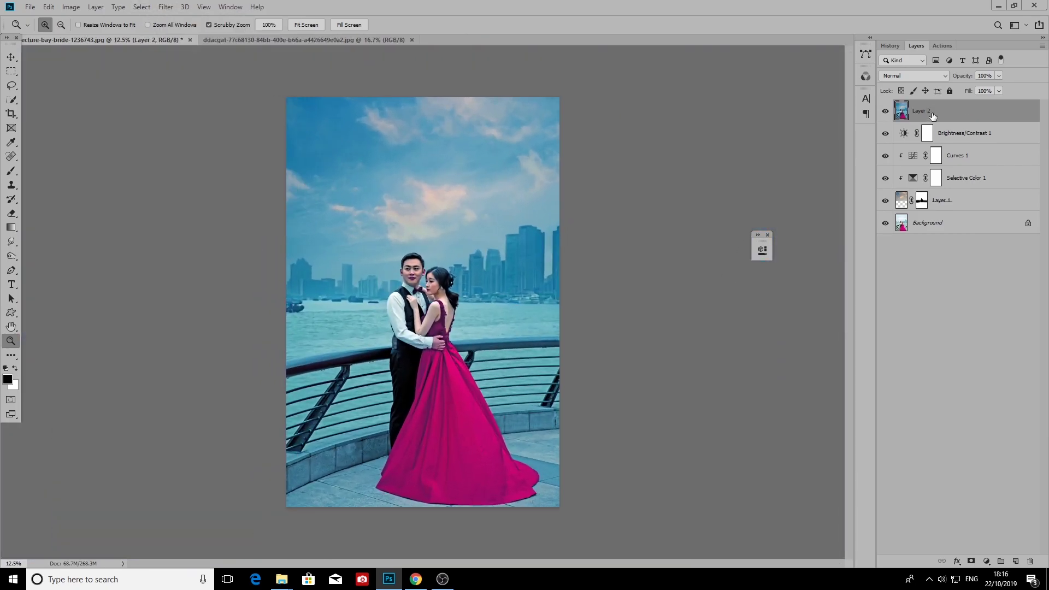
Convert Layer 2 to a smart object and apply the Camera Raw Filter to it
right_click(933, 116)
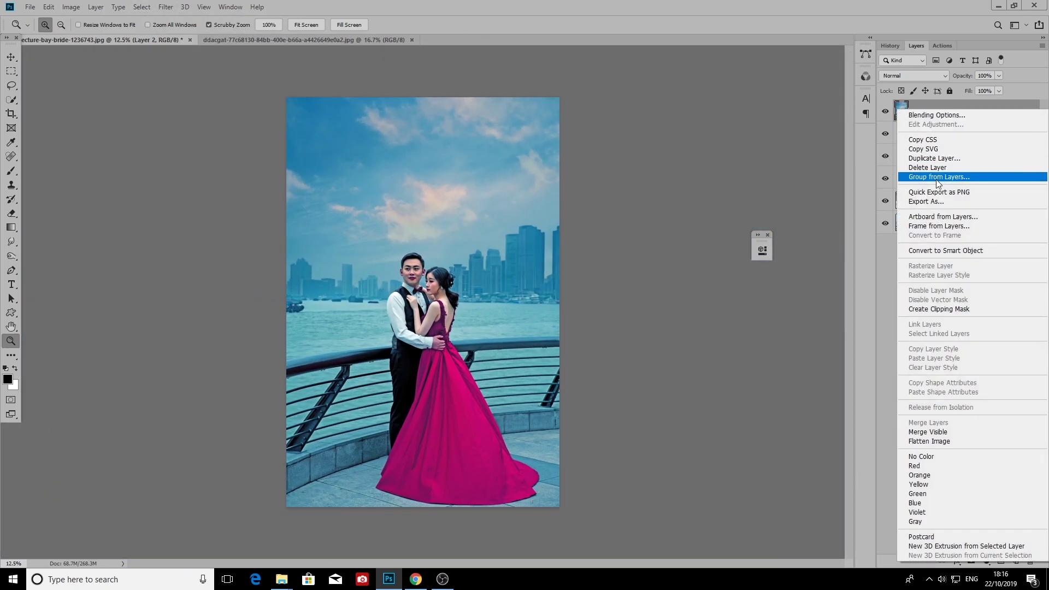
left_click(957, 251)
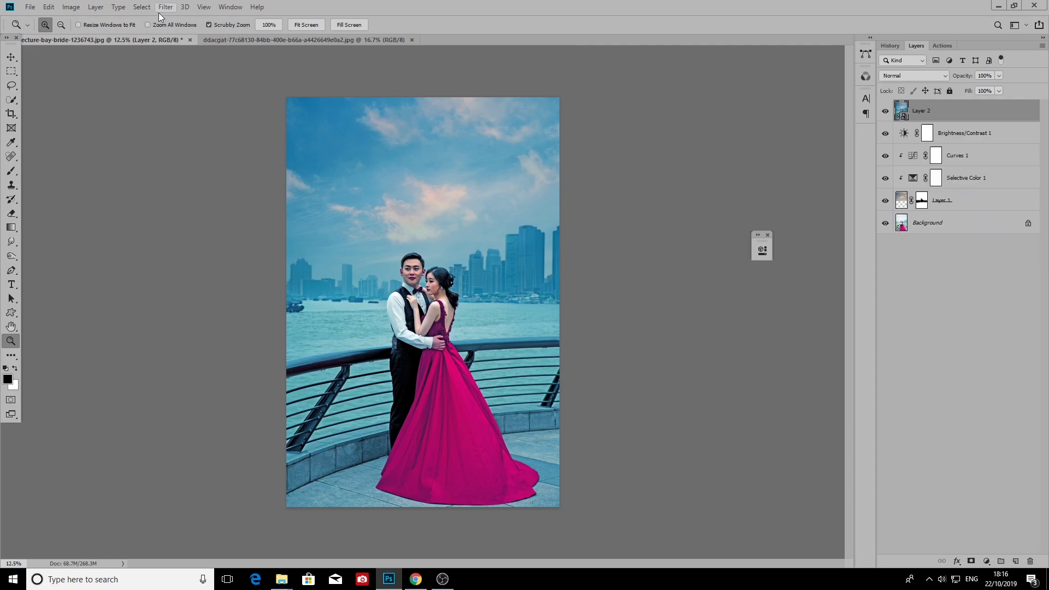
left_click(230, 6)
mouse_move(166, 6)
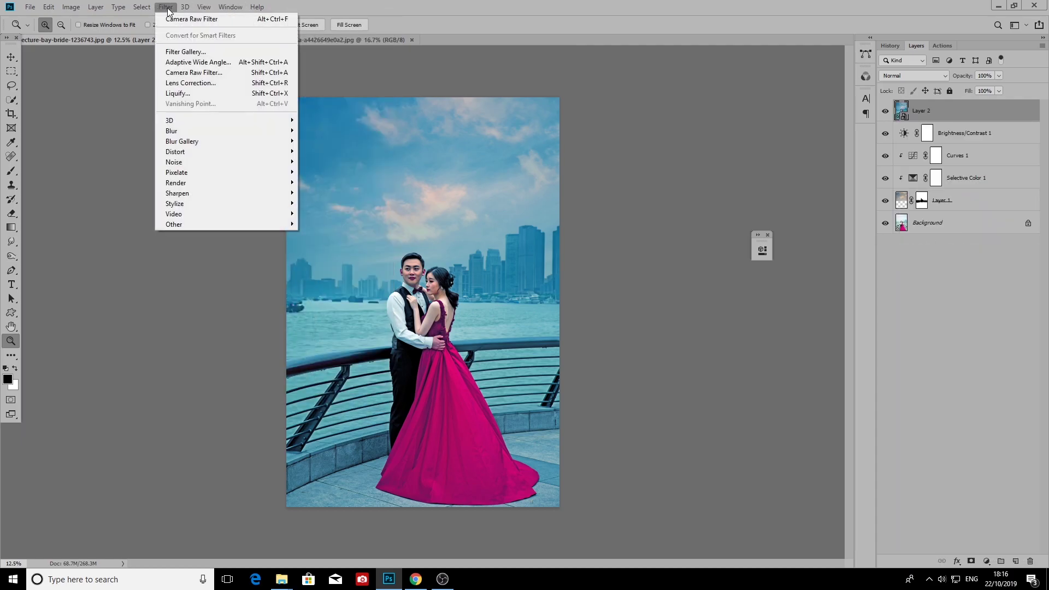
left_click(208, 71)
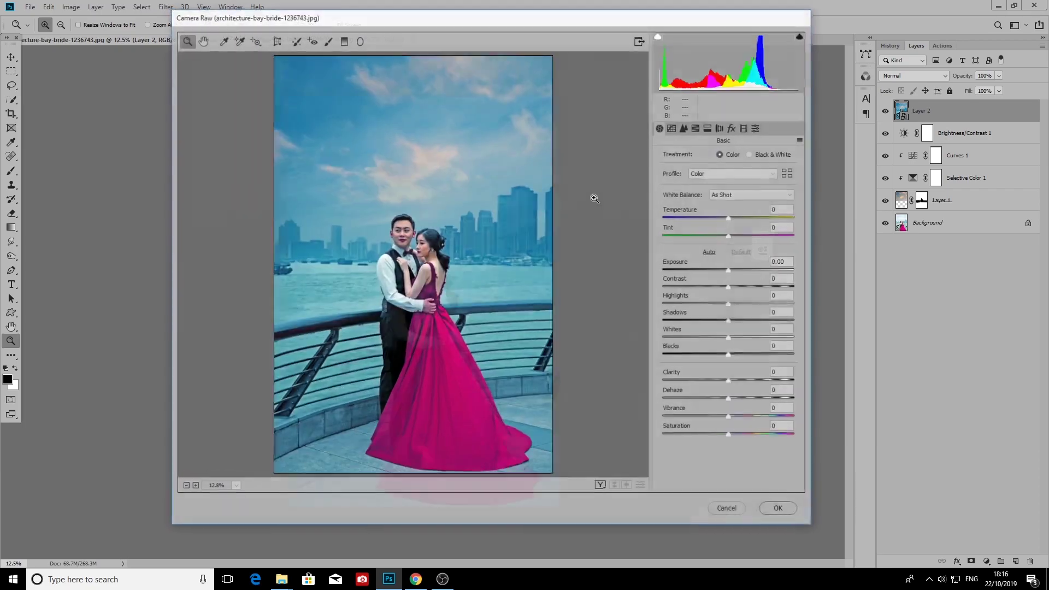
Add a -51 vignette and split-tone highlights to hue 33/saturation 71, shadows to hue 197/saturation 18
left_click(733, 129)
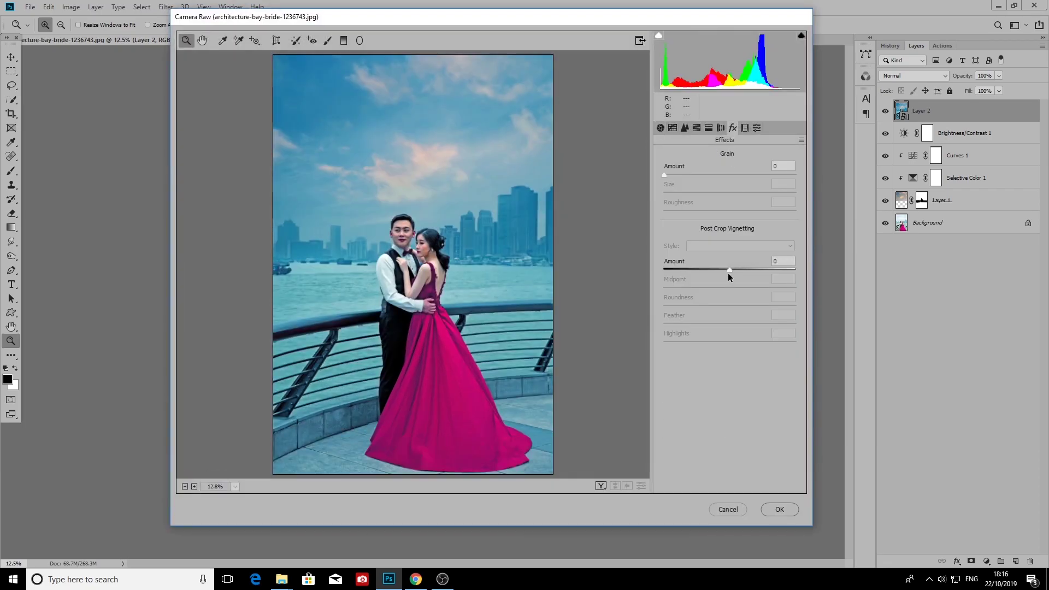
mouse_move(728, 273)
left_mouse_down()
mouse_move(695, 271)
mouse_move(699, 290)
mouse_move(681, 303)
left_mouse_up()
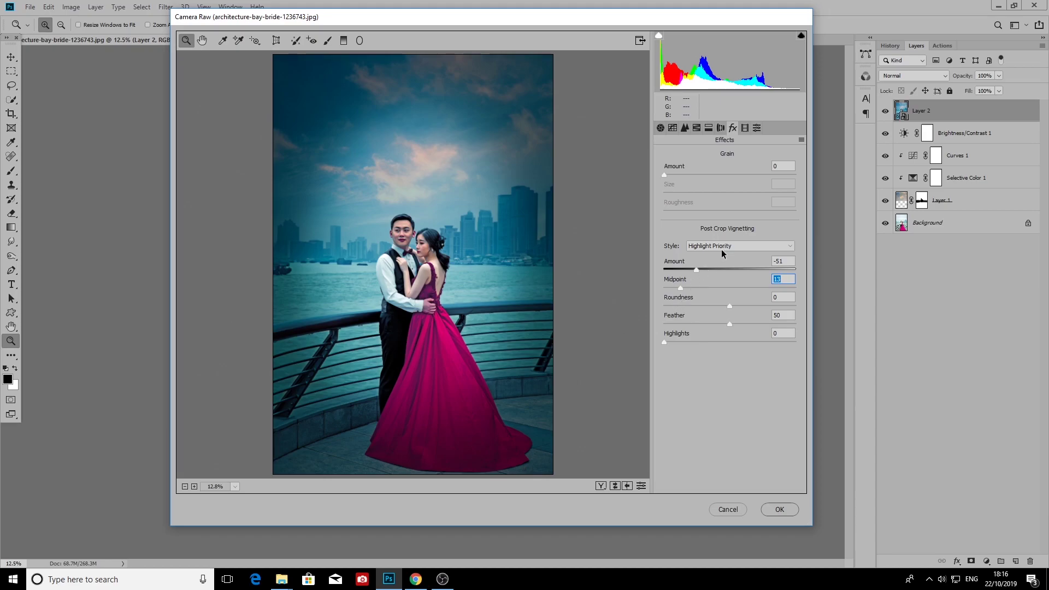
left_click(697, 128)
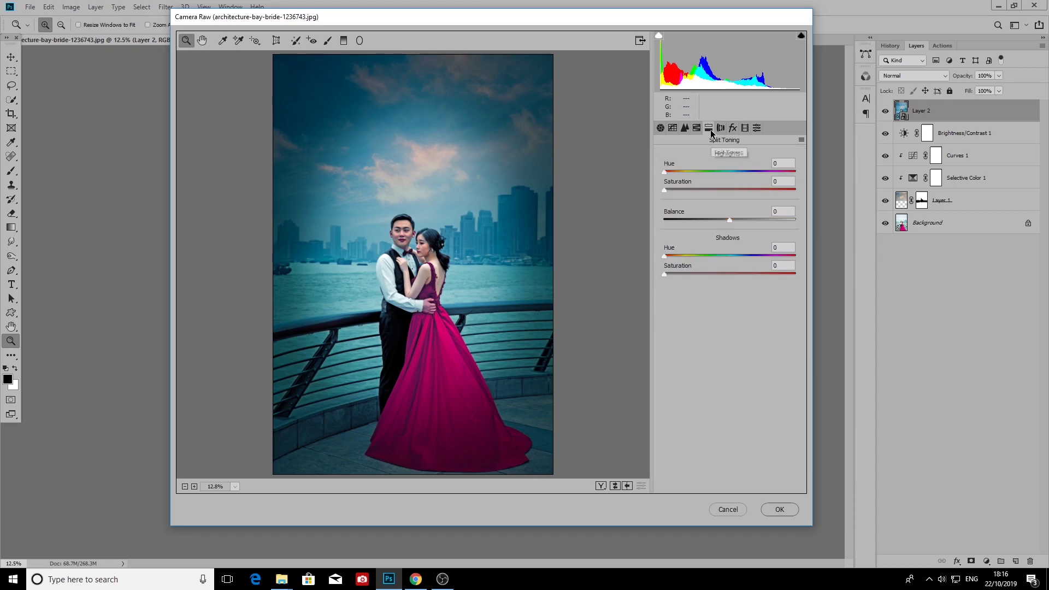
left_click_drag(665, 171, 733, 191)
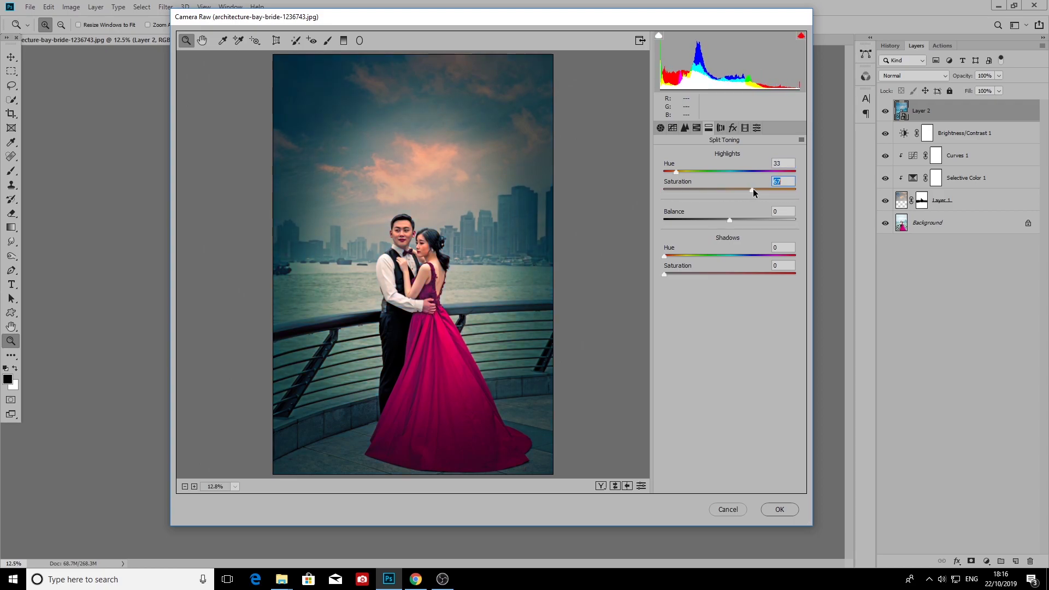
left_click_drag(665, 256, 736, 256)
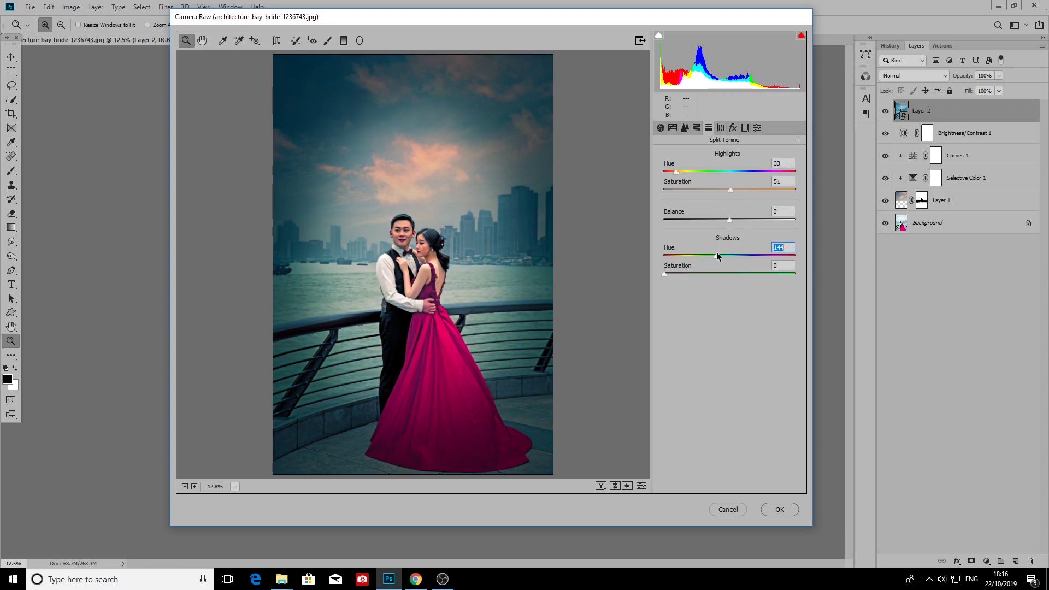
left_click_drag(665, 274, 687, 273)
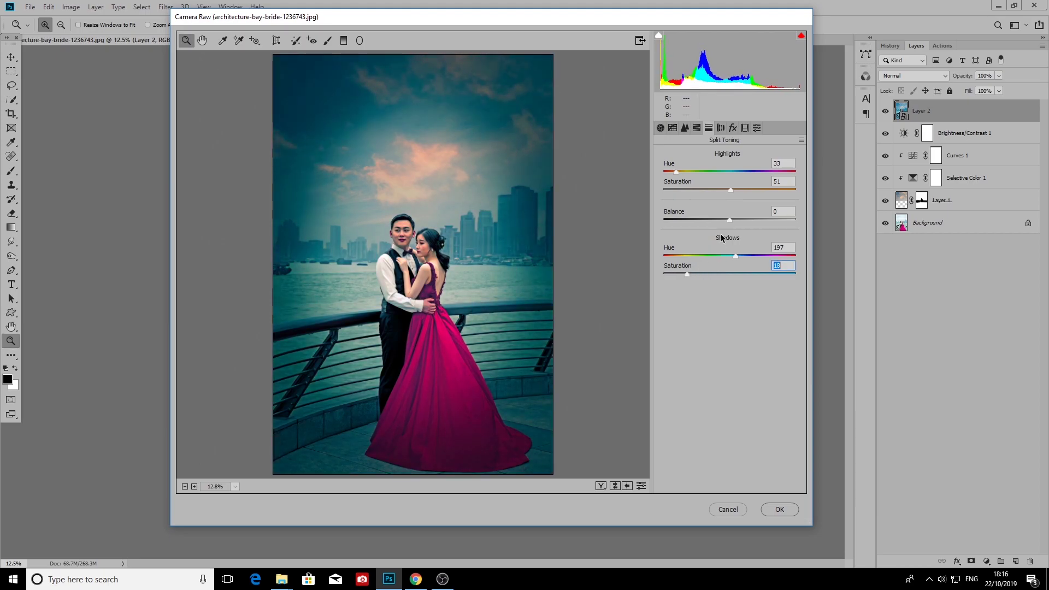
left_click_drag(731, 191, 759, 190)
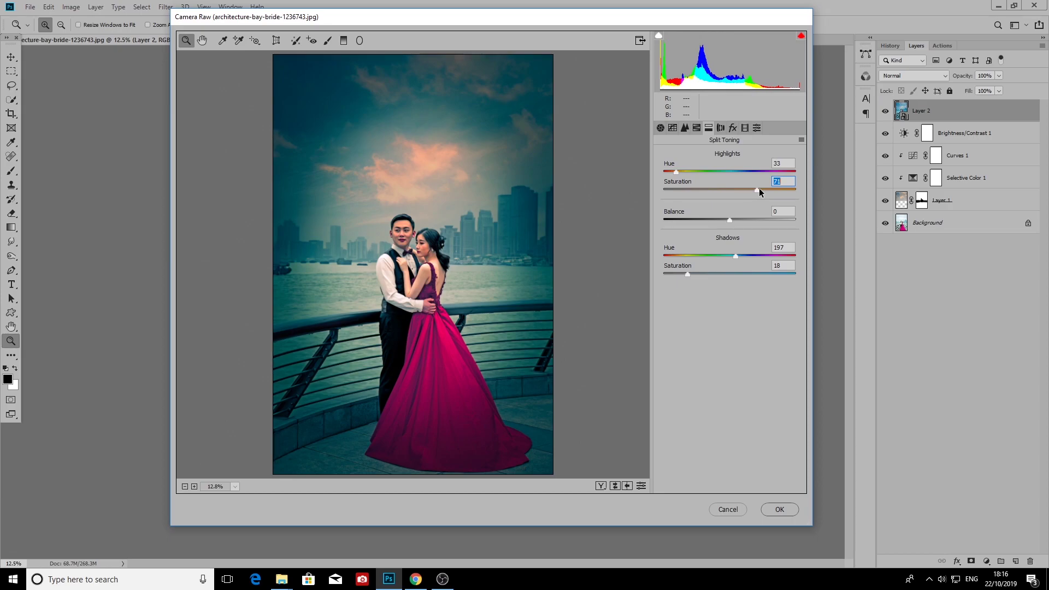
In Basic settings, cool the white balance slightly, adjust dehaze and clarity, and lower saturation
key("ctrl+alt+2")
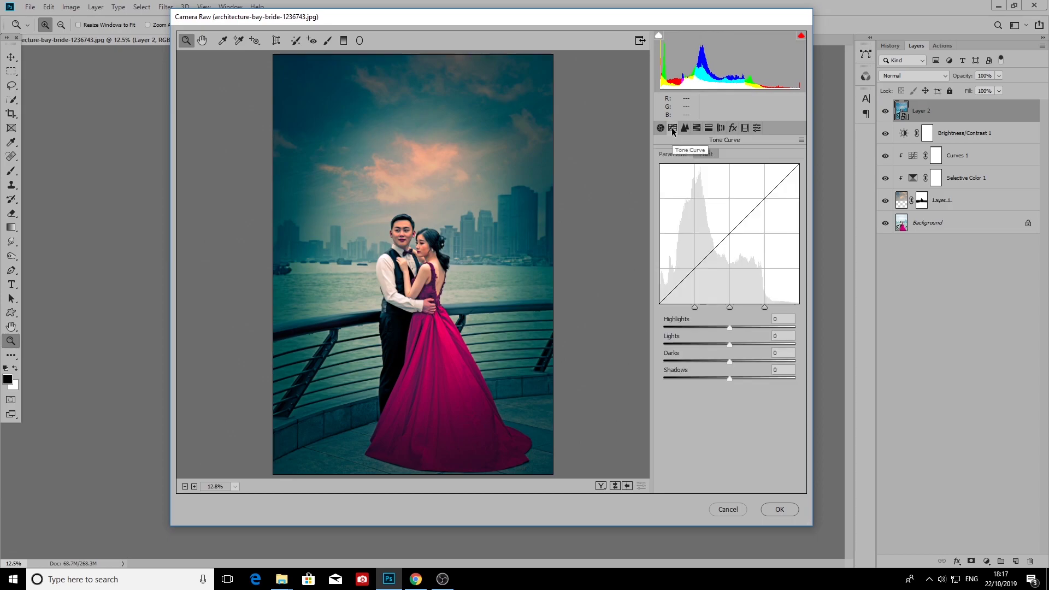
key("ctrl+alt+1")
left_click_drag(729, 218, 729, 235)
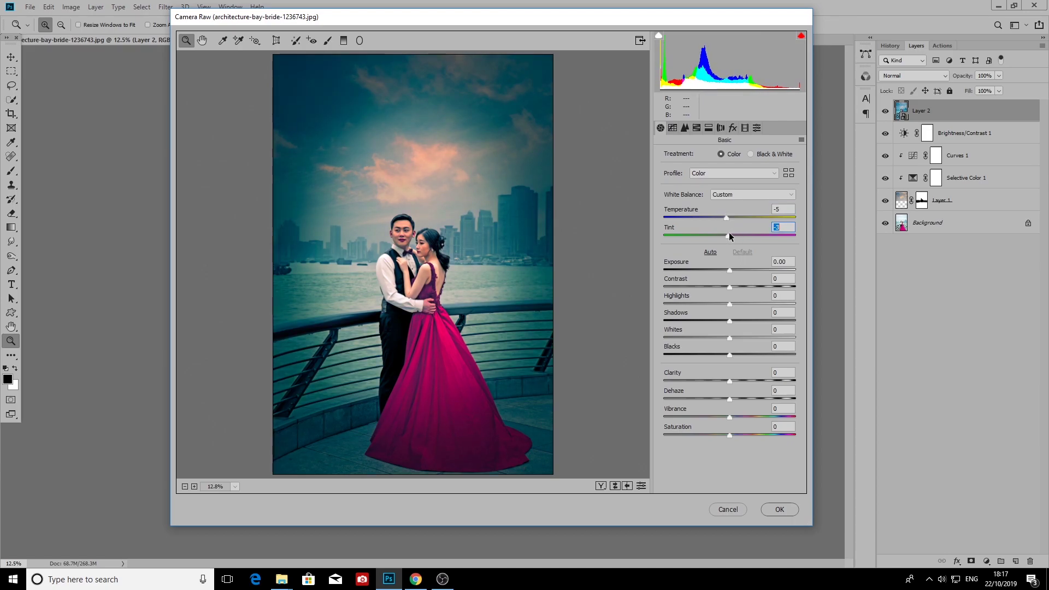
mouse_move(730, 399)
left_mouse_down()
mouse_move(740, 398)
mouse_move(719, 381)
mouse_move(681, 381)
mouse_move(733, 381)
left_mouse_up()
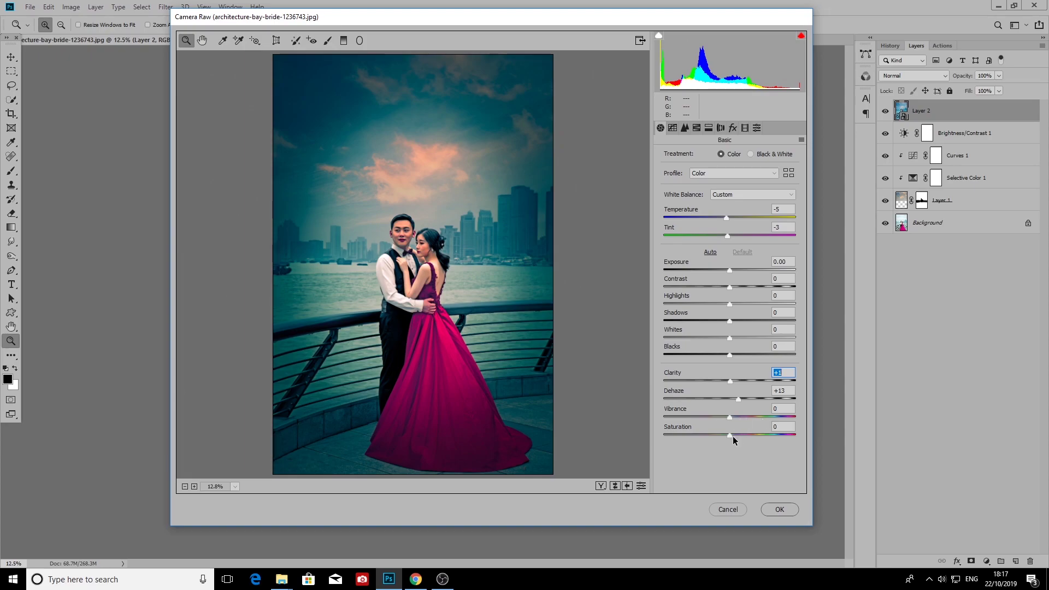
mouse_move(733, 436)
left_mouse_down()
mouse_move(704, 437)
mouse_move(715, 438)
left_mouse_up()
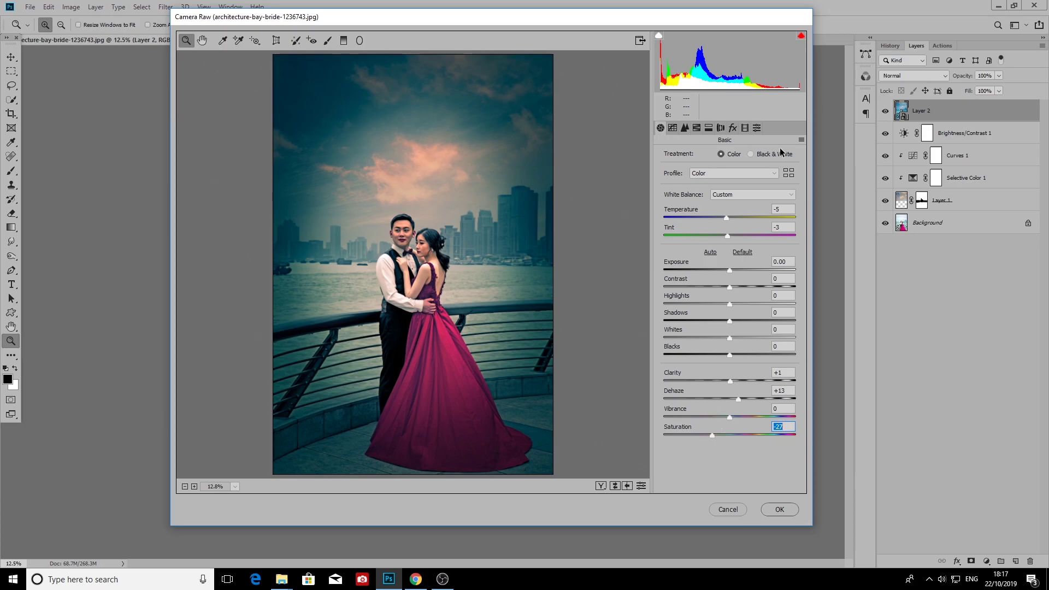
Set the vignette to Midpoint 10 and Amount -65
left_click(733, 128)
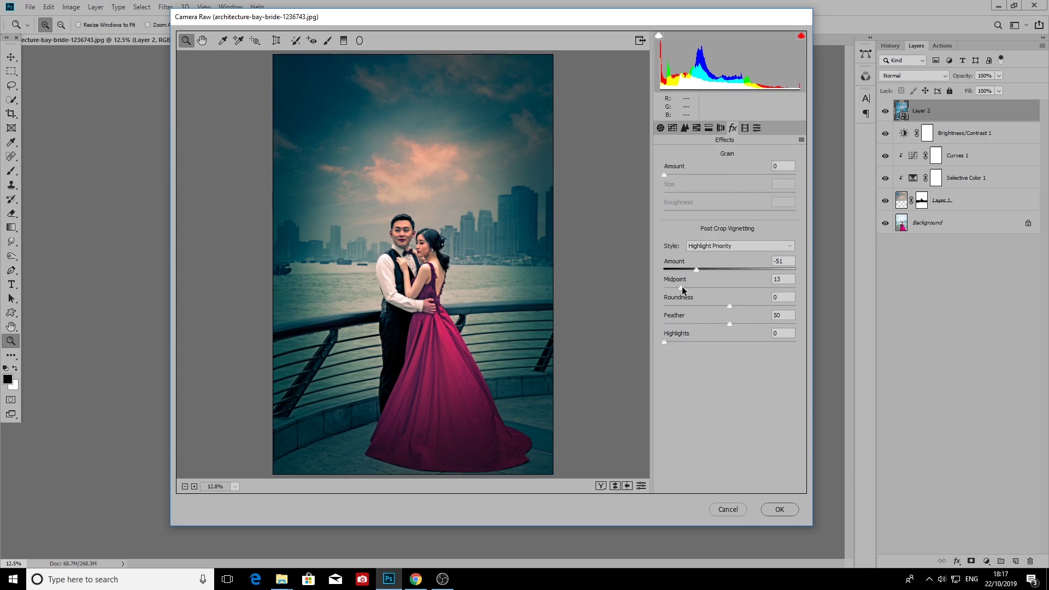
mouse_move(682, 287)
left_mouse_down()
mouse_move(671, 290)
mouse_move(783, 306)
mouse_move(696, 326)
mouse_move(772, 326)
mouse_move(744, 324)
left_mouse_up()
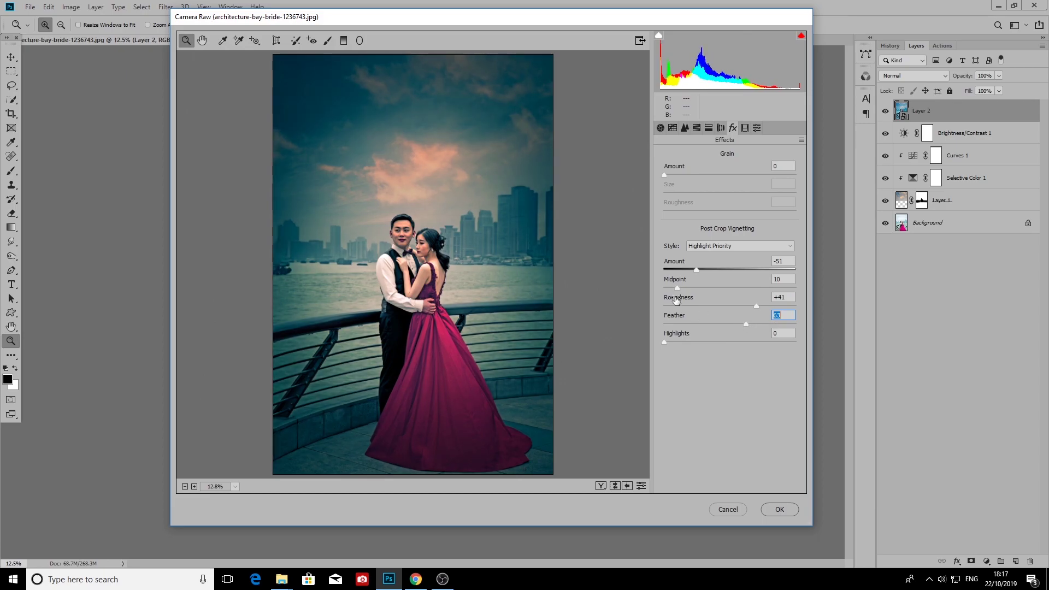
left_click_drag(696, 270, 686, 270)
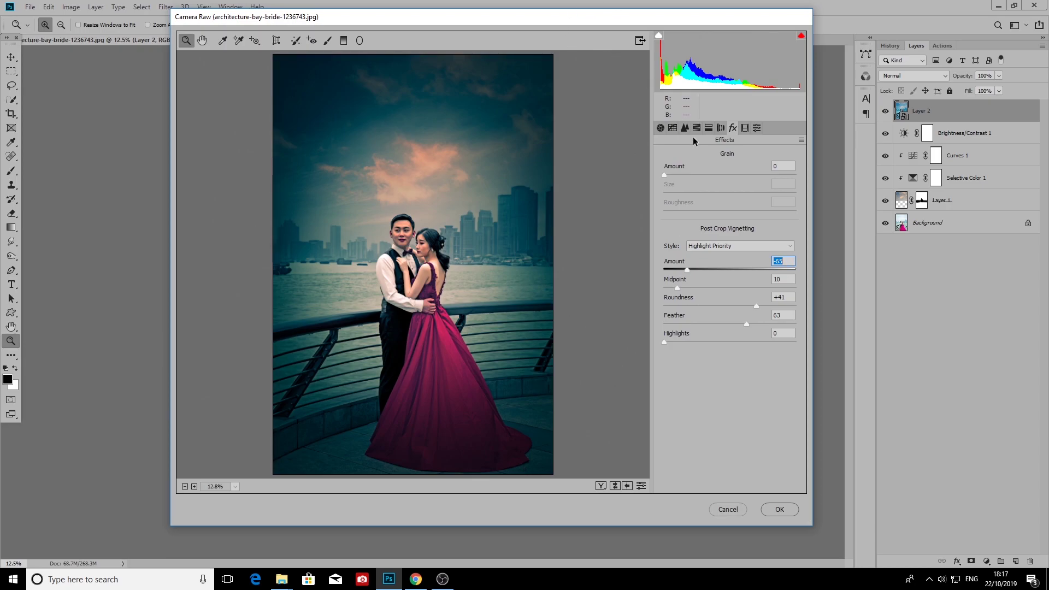
Set Reds saturation to about +22, reset Oranges to 0, and apply the Camera Raw Filter
left_click(673, 128)
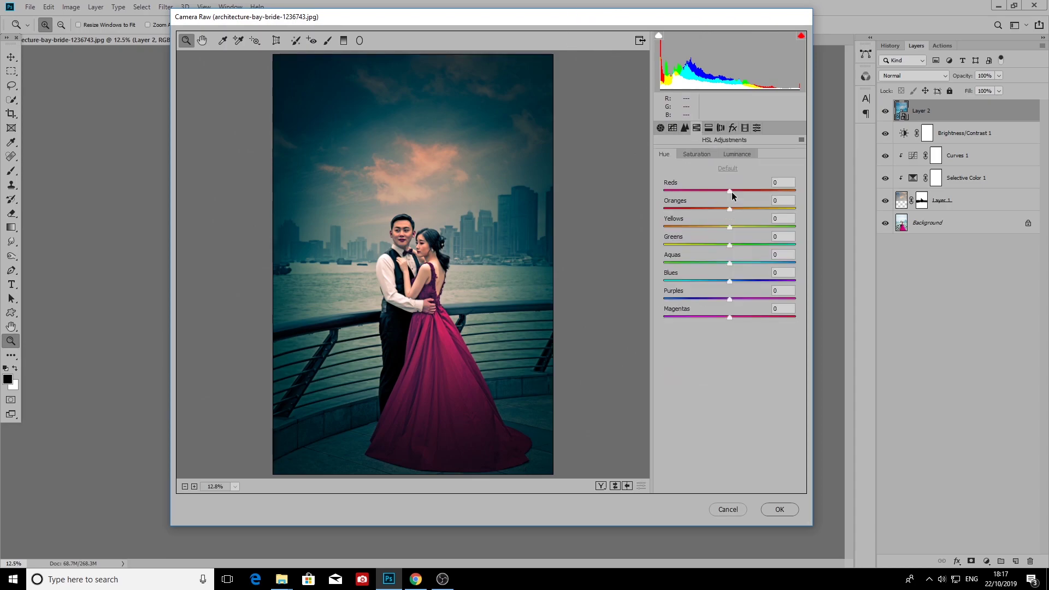
left_click(697, 155)
left_click(736, 155)
left_click(697, 154)
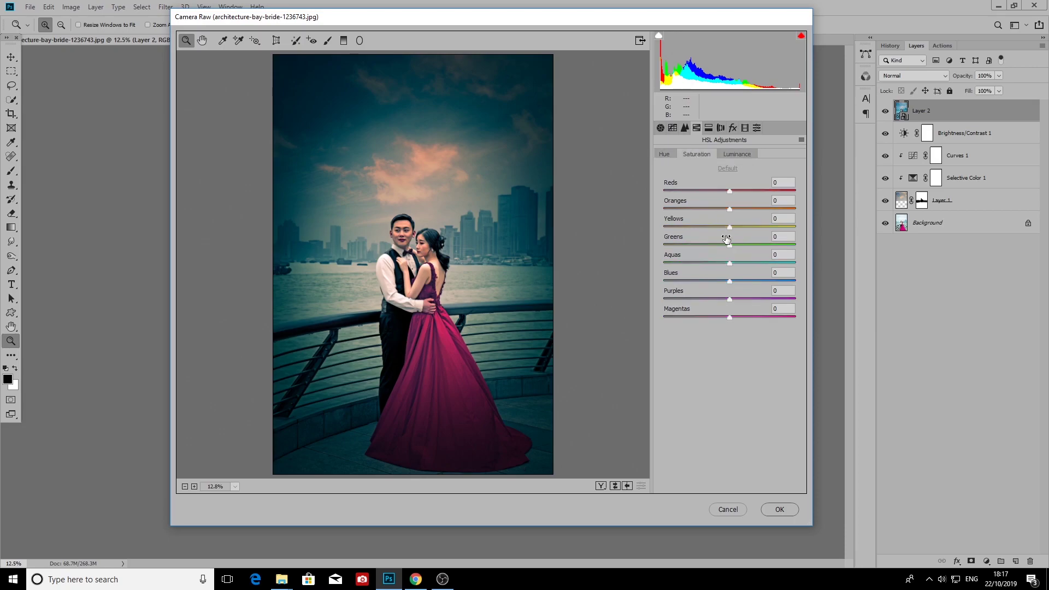
left_click_drag(730, 191, 796, 190)
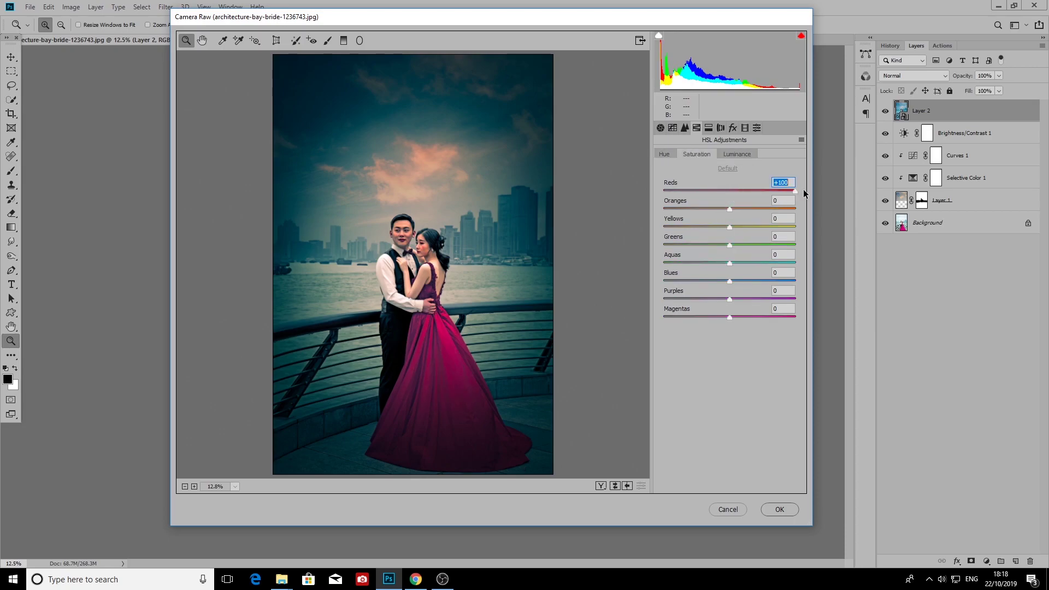
mouse_move(789, 194)
left_mouse_down()
mouse_move(753, 192)
mouse_move(734, 207)
mouse_move(740, 192)
left_mouse_up()
double_click(733, 209)
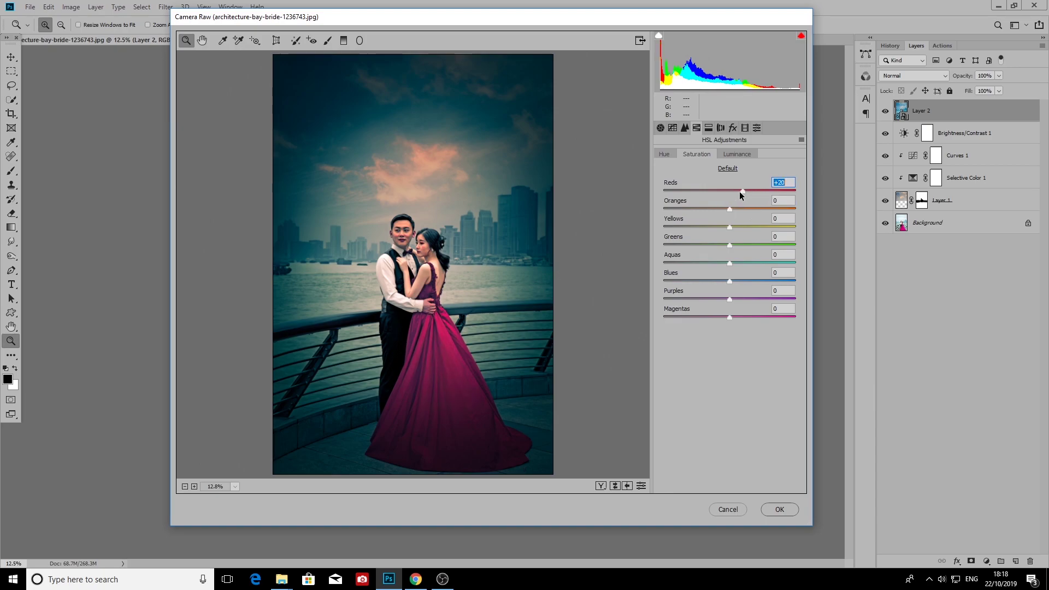
left_click(780, 510)
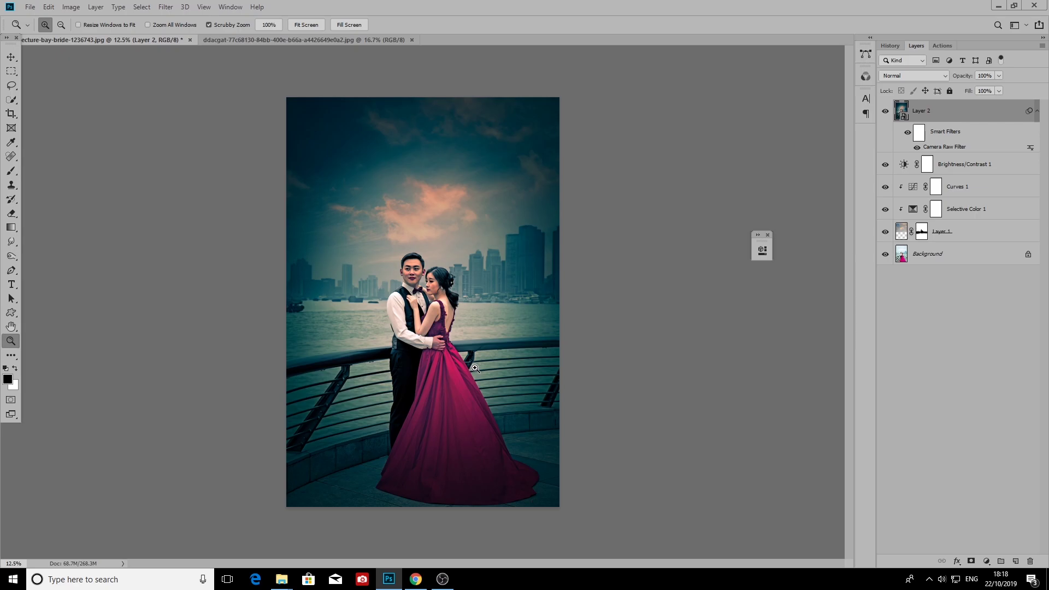
Zoom in on the couple, zoom out to 12.5%, and show the History panel
left_click_drag(421, 295, 460, 394)
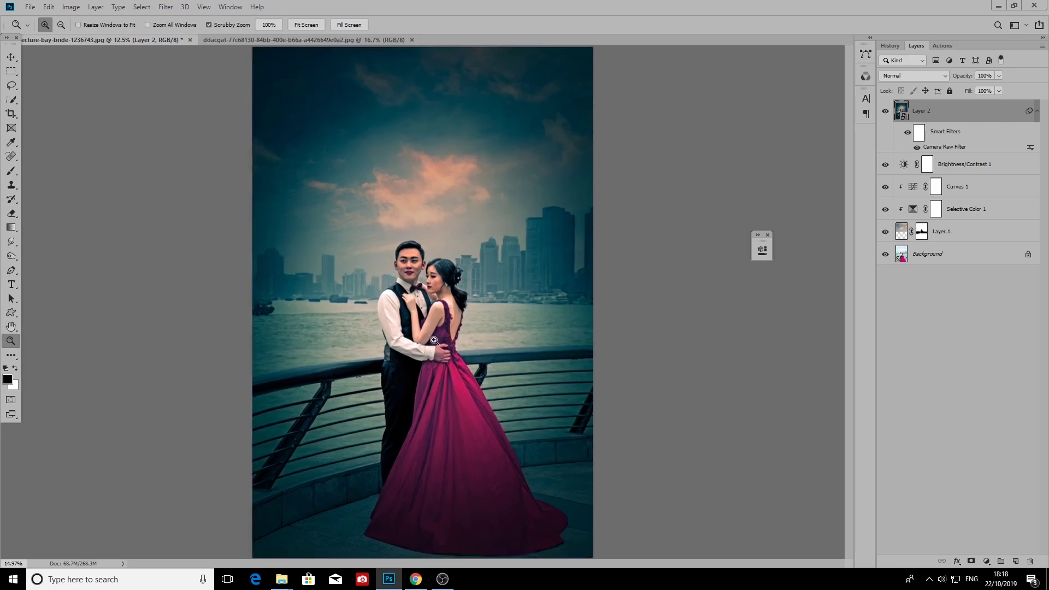
left_click(451, 350, "alt")
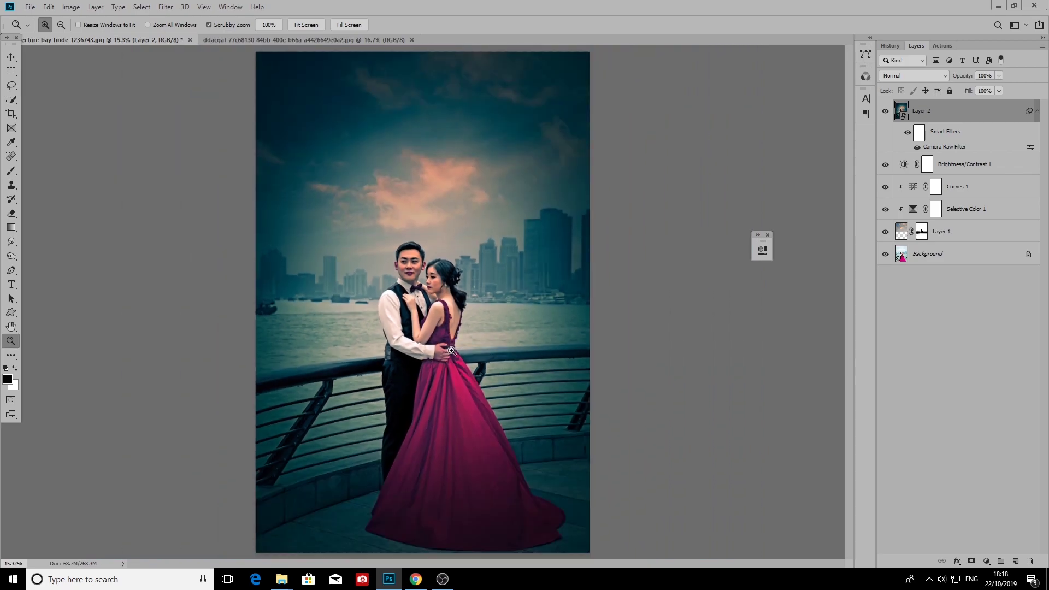
left_click(461, 406, "alt")
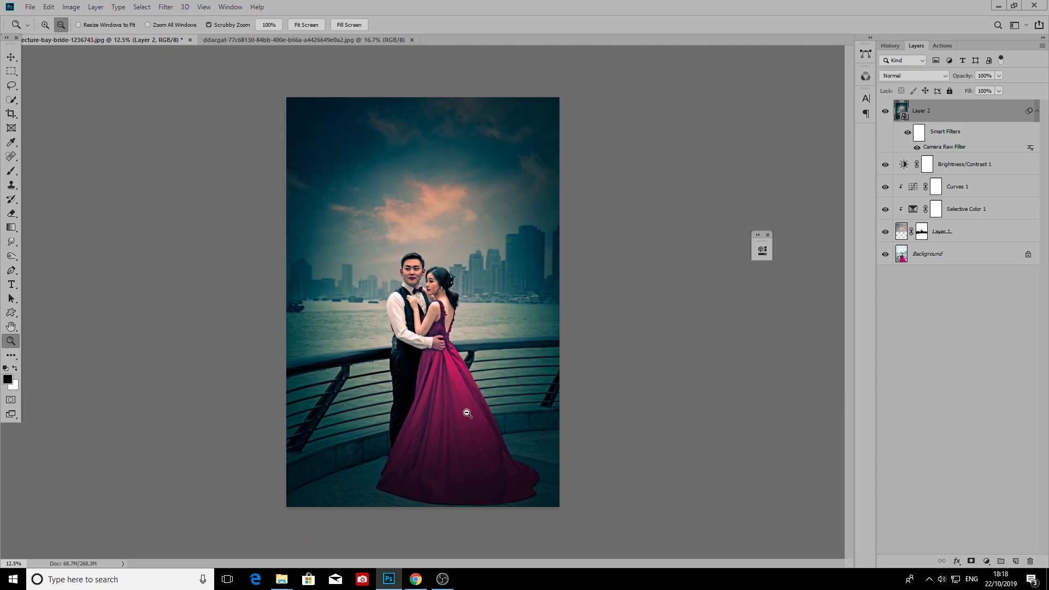
left_click(943, 45)
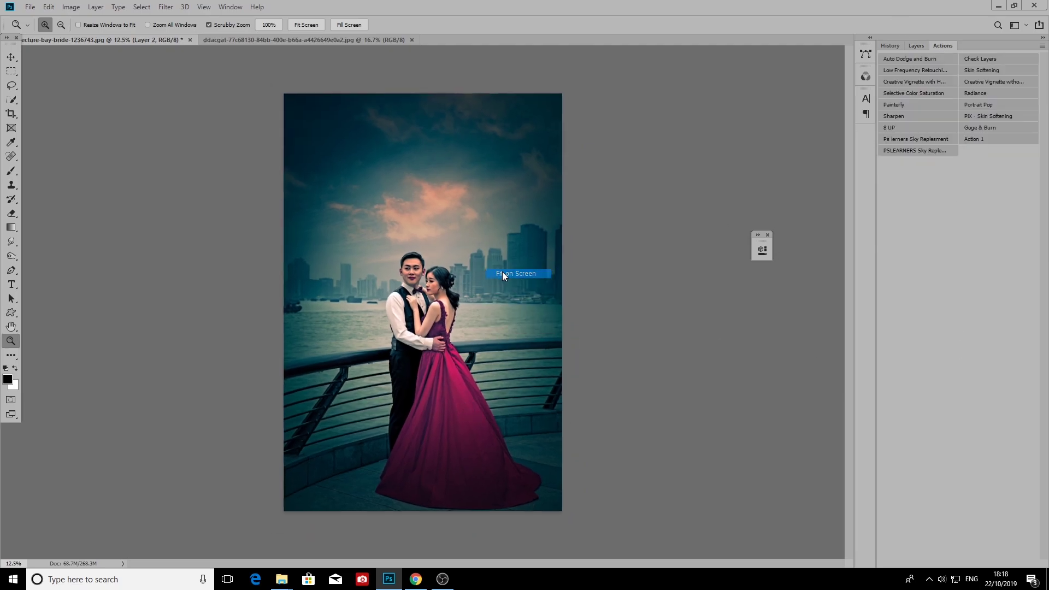
left_click_drag(485, 268, 559, 272)
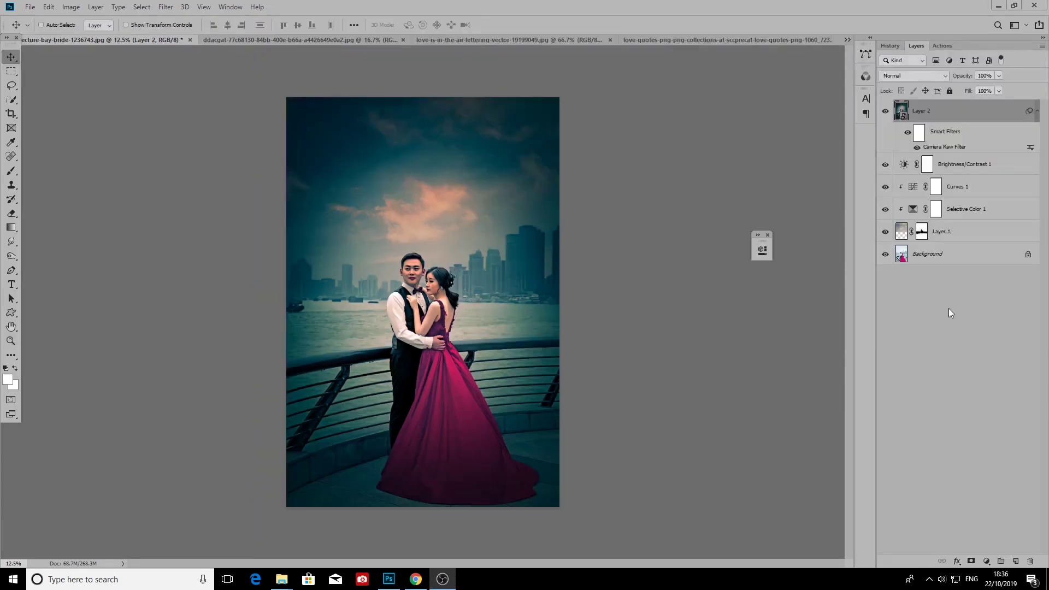
Add a Brightness/Contrast adjustment layer on top with Brightness 0 and Contrast 13
left_click(987, 562)
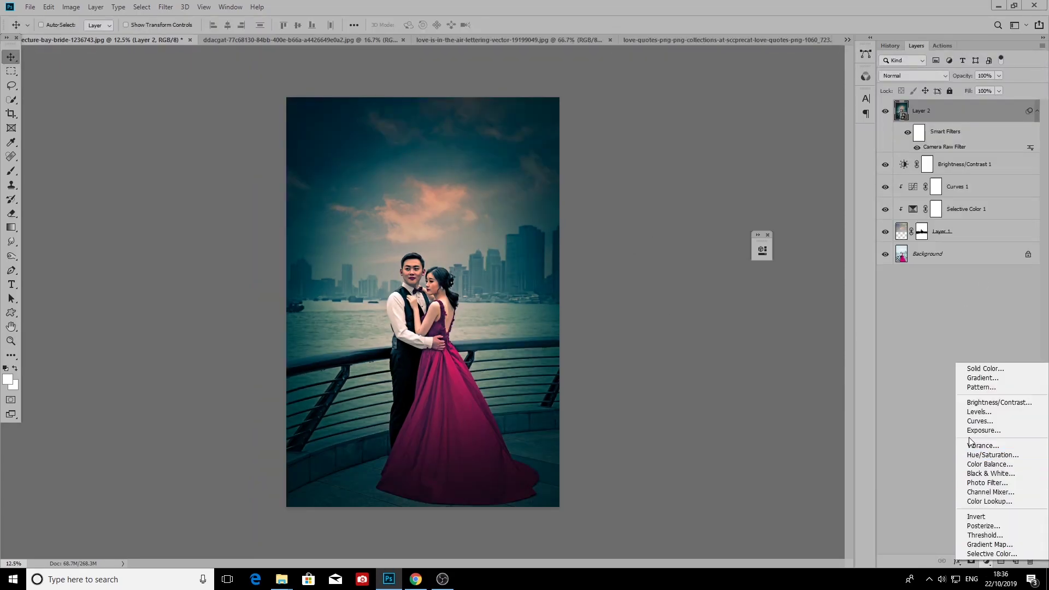
left_click(978, 402)
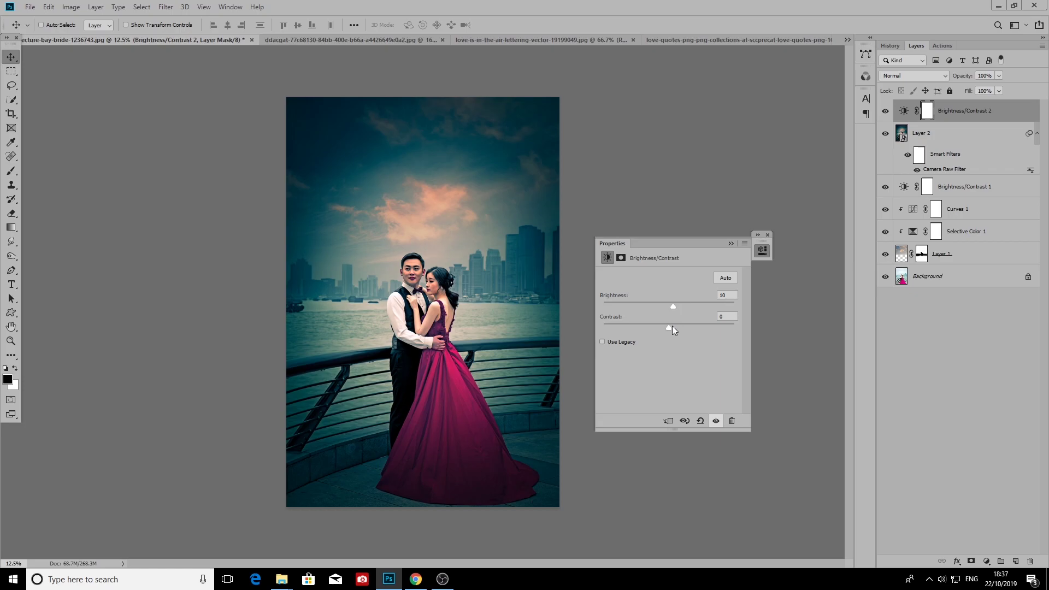
left_click_drag(674, 312, 670, 312)
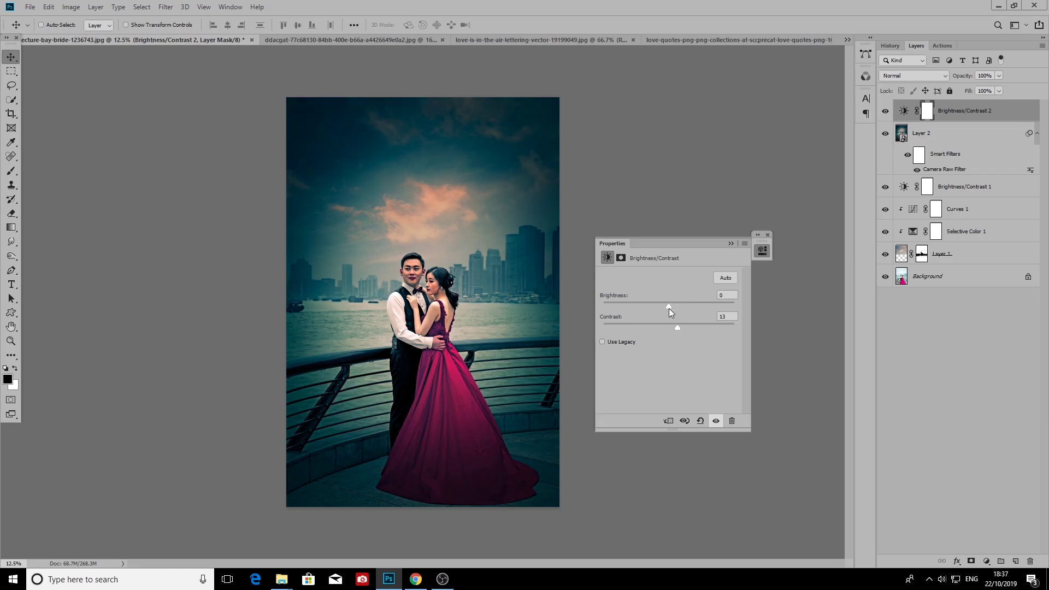
left_click(731, 244)
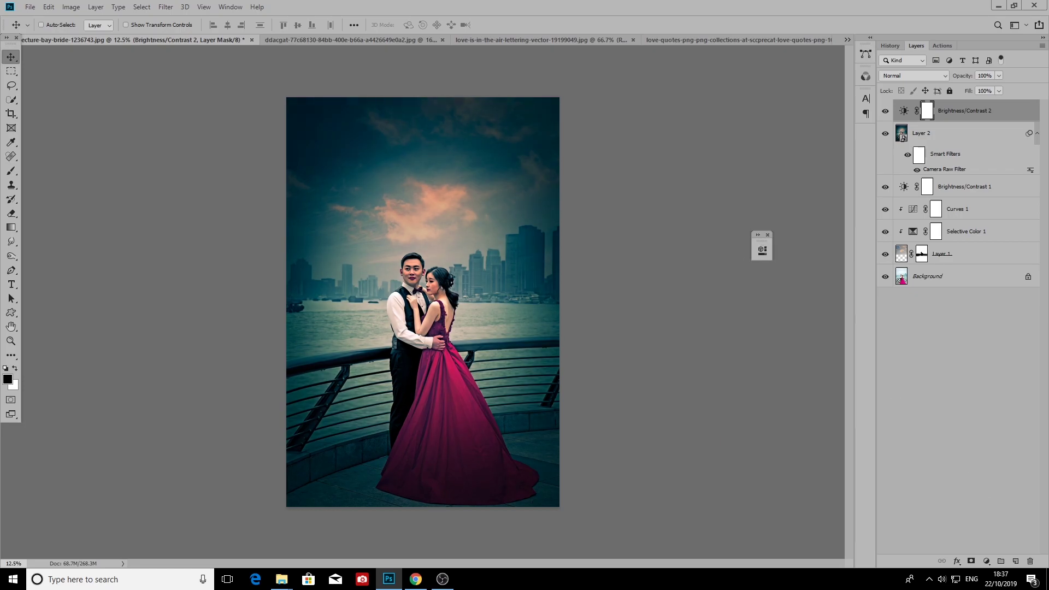
Bring the 'Love Story' quote image into the photo, enlarge it in the upper-left sky, and invert it
key("ctrl+shift+Tab")
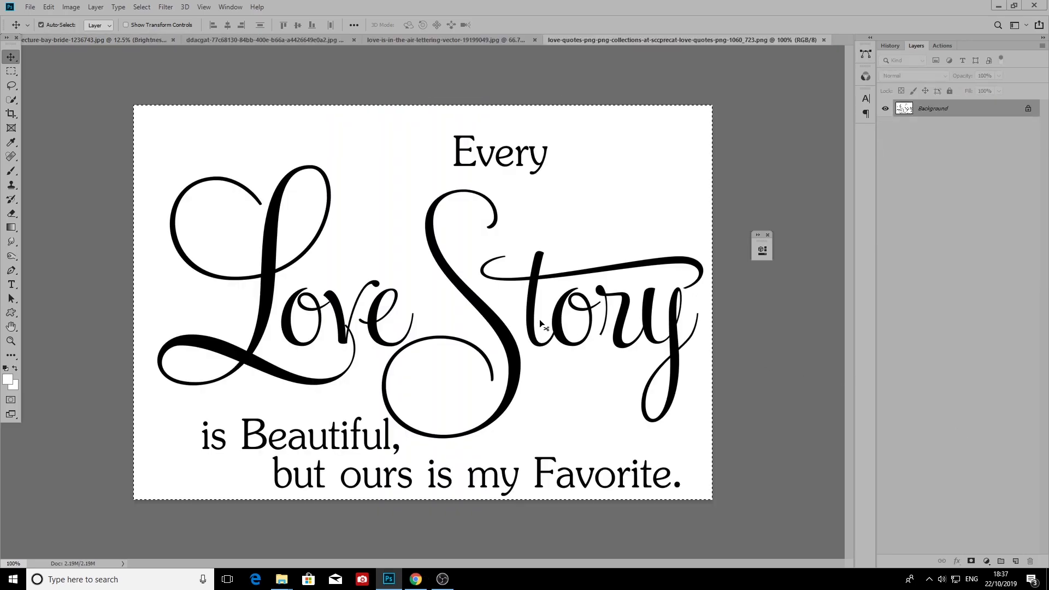
mouse_move(539, 320)
left_mouse_down()
mouse_move(436, 285)
mouse_move(359, 129)
left_mouse_up()
key("ctrl+t")
mouse_move(386, 182)
left_mouse_down()
mouse_move(445, 217)
mouse_move(418, 202)
left_mouse_up()
key("Return")
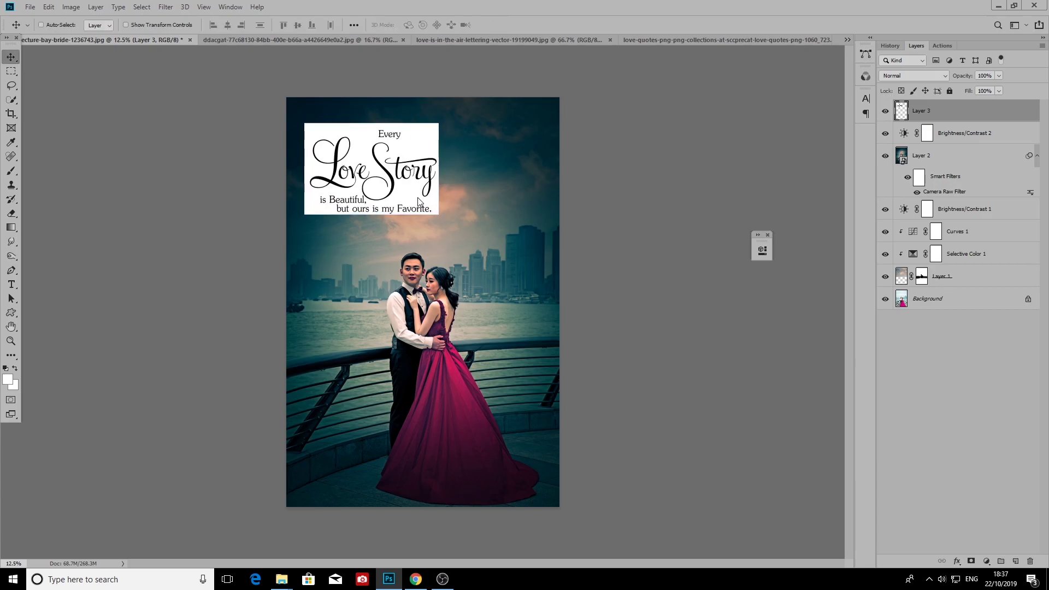
key("ctrl+i")
left_click(943, 77)
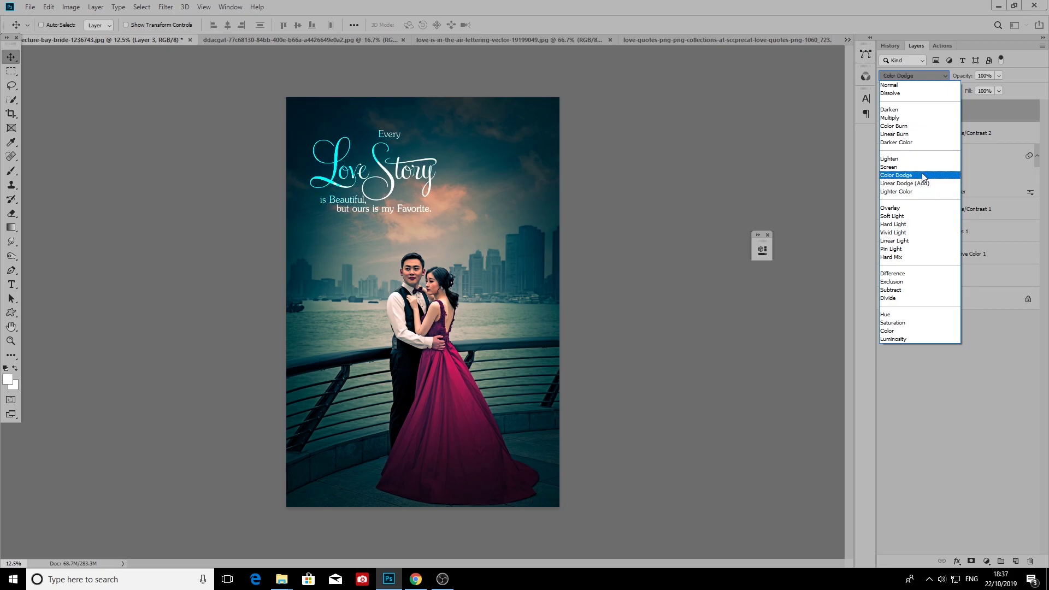
Switch the quote layer's blend mode from Color Dodge to Screen, checking the text up close
left_click(923, 176)
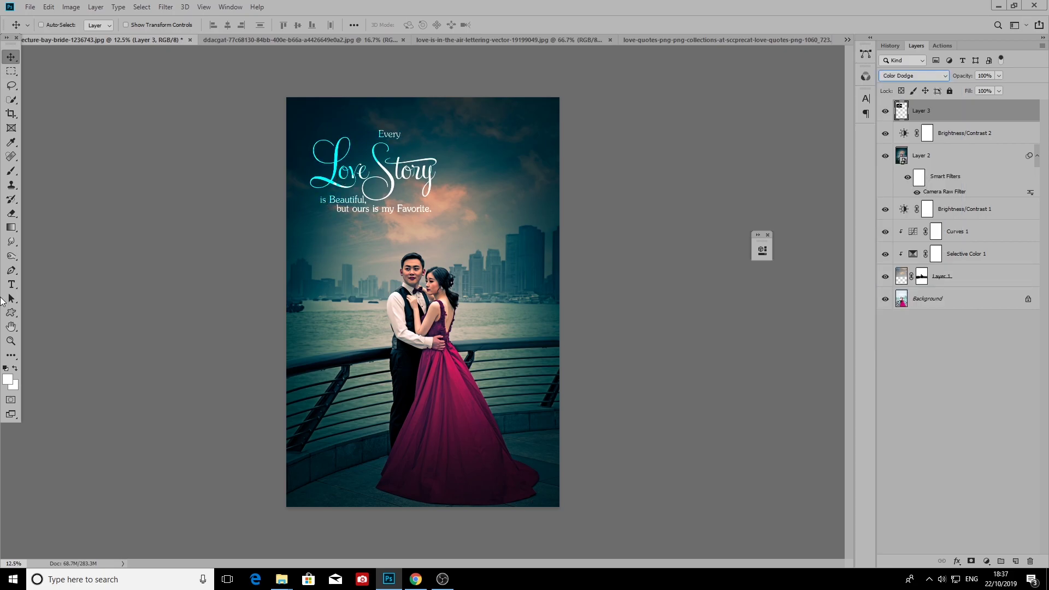
key("z")
left_click_drag(302, 179, 546, 243)
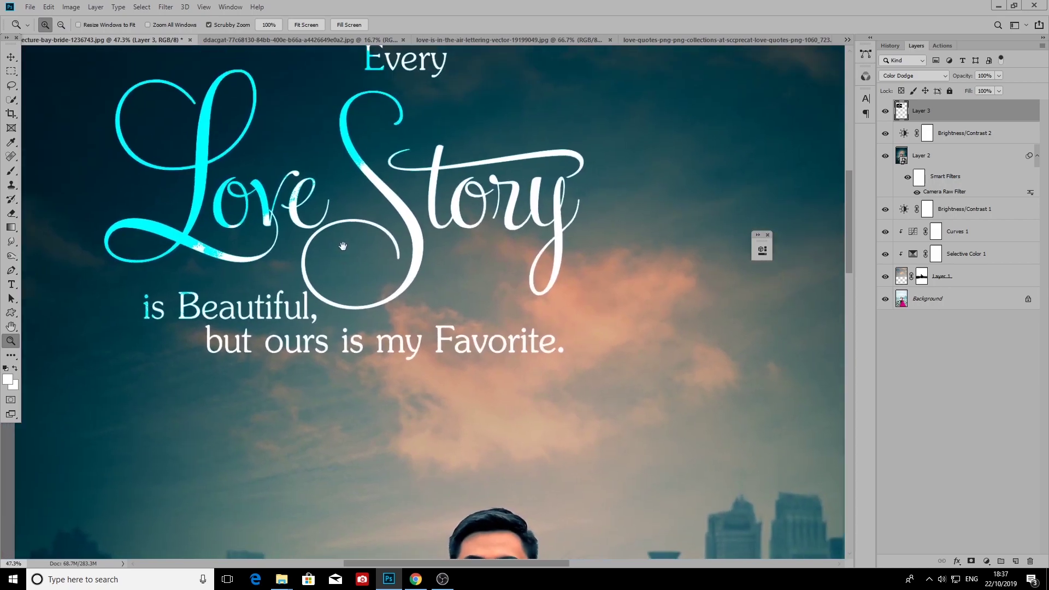
left_click(911, 77)
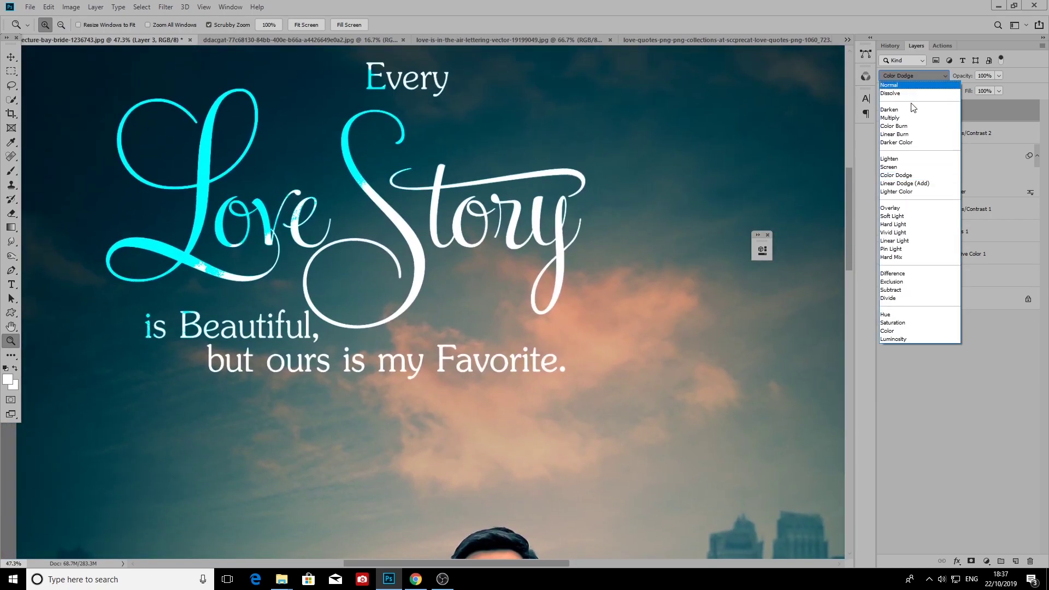
left_click(922, 166)
right_click(449, 208)
left_click(474, 213)
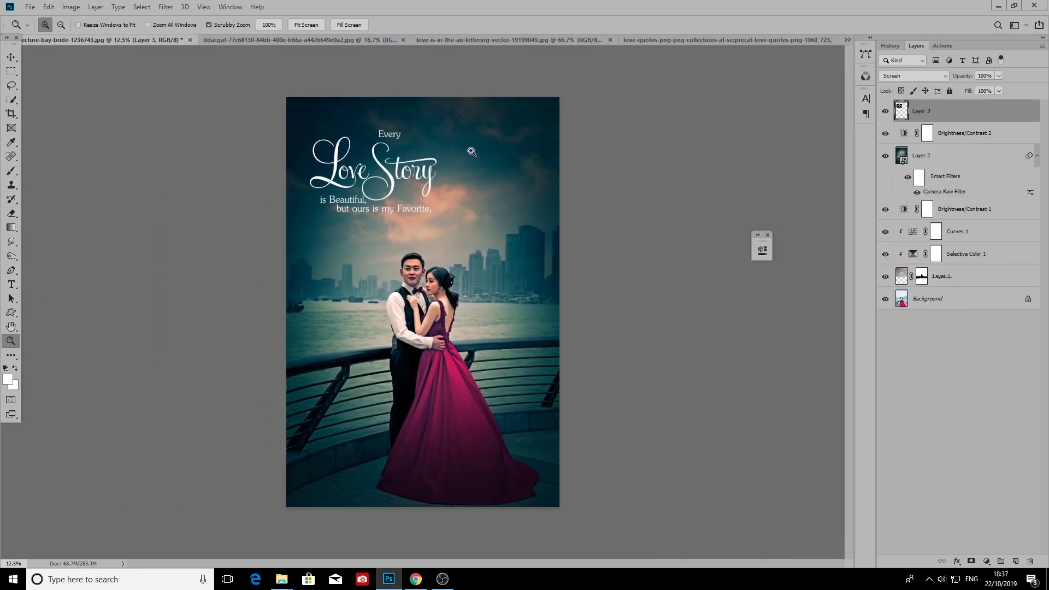
Lower the quote layer's fill to 58% and nudge it slightly up and left
left_click(999, 91)
left_click_drag(993, 102, 979, 103)
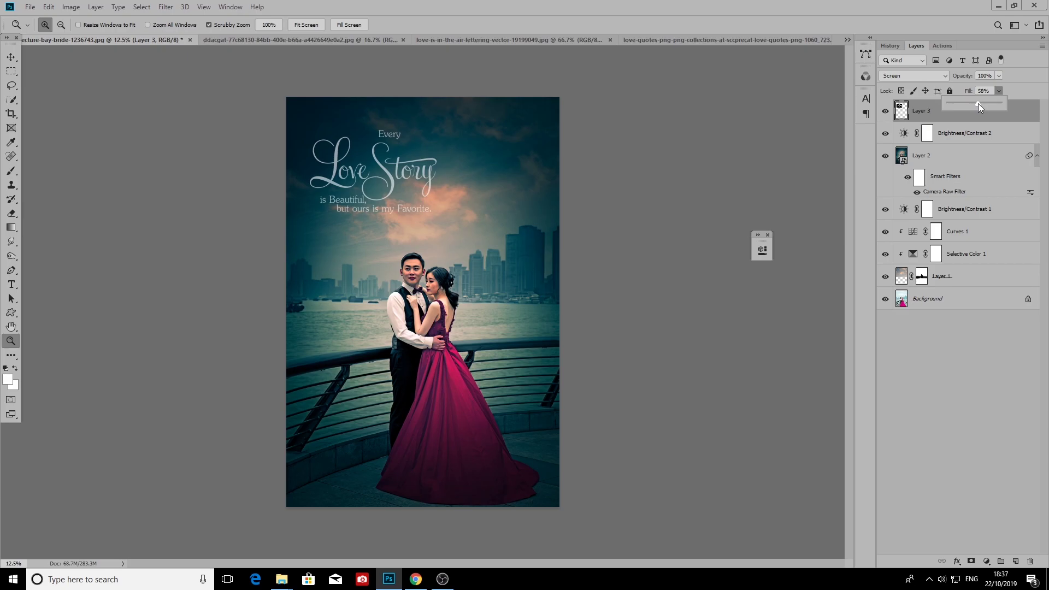
key("v")
left_click_drag(389, 188, 384, 174)
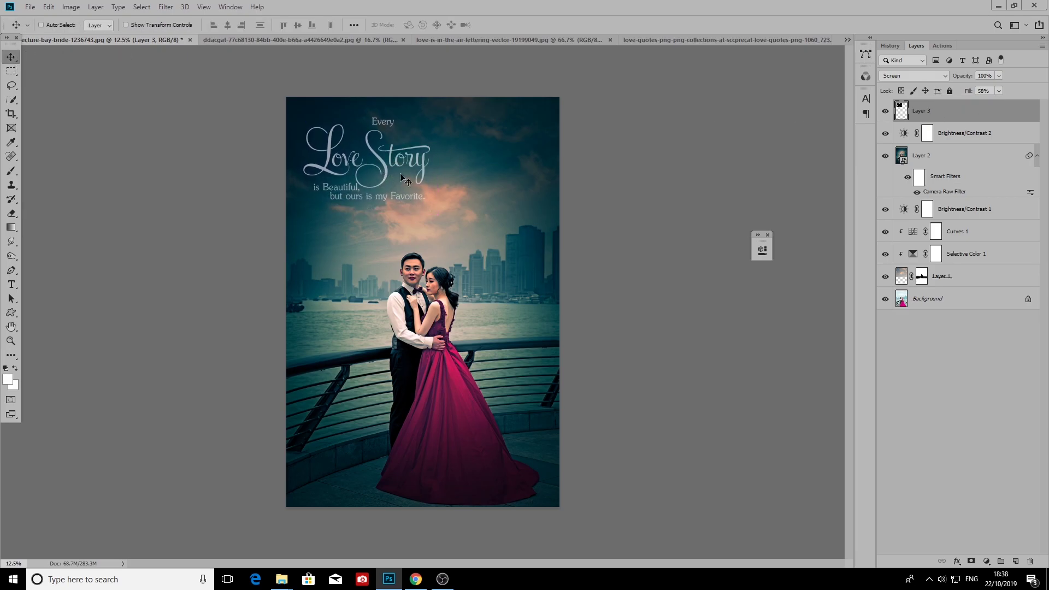